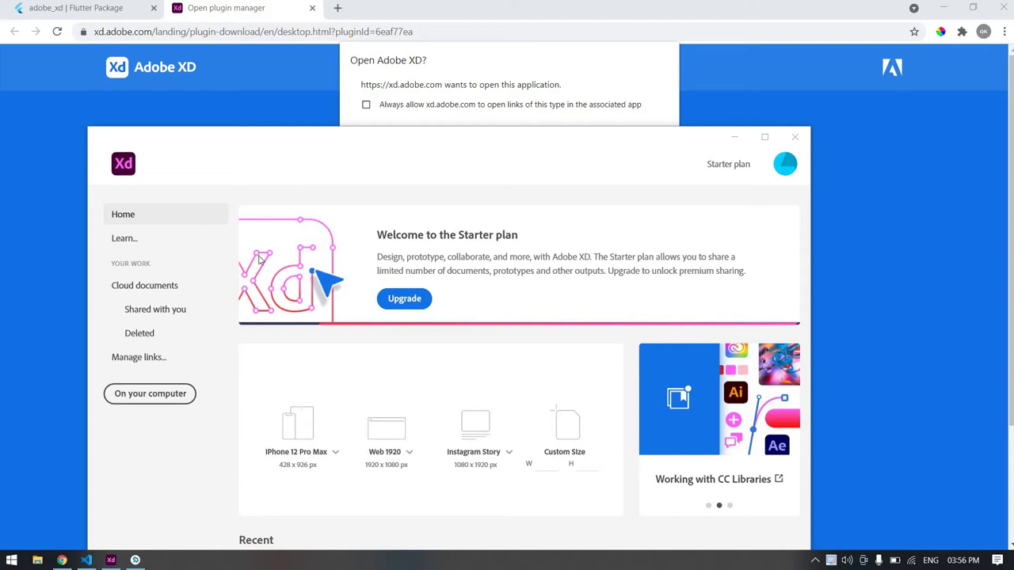
- Open the xds XD design file from the Documents folder through 'On your computer'
click(164, 402)
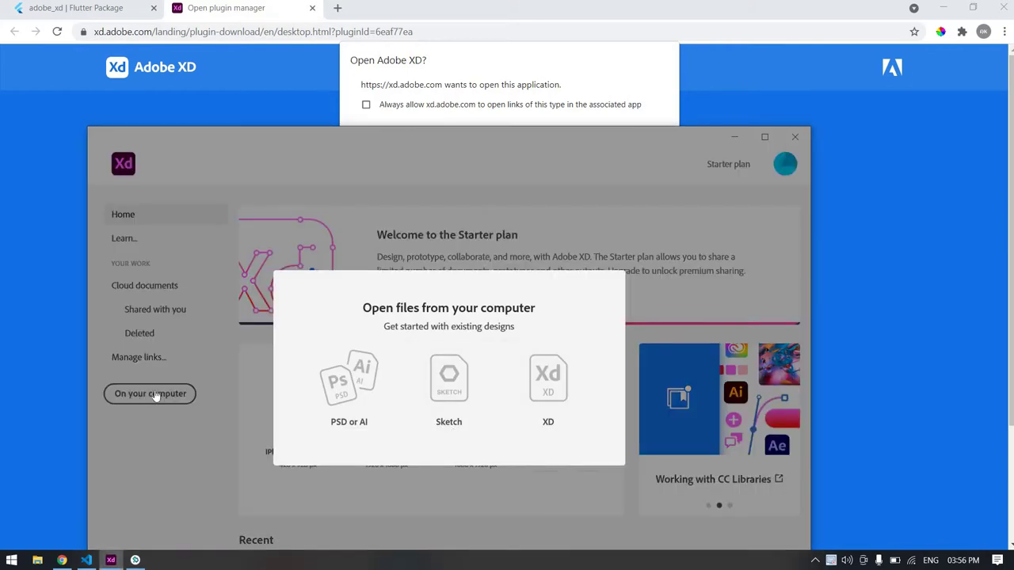
click(544, 393)
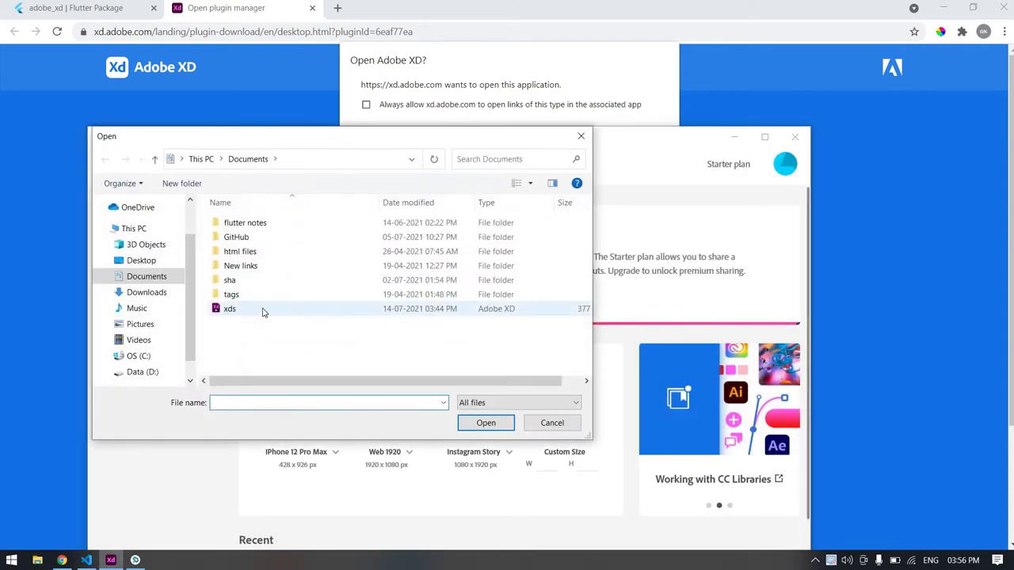
click(264, 312)
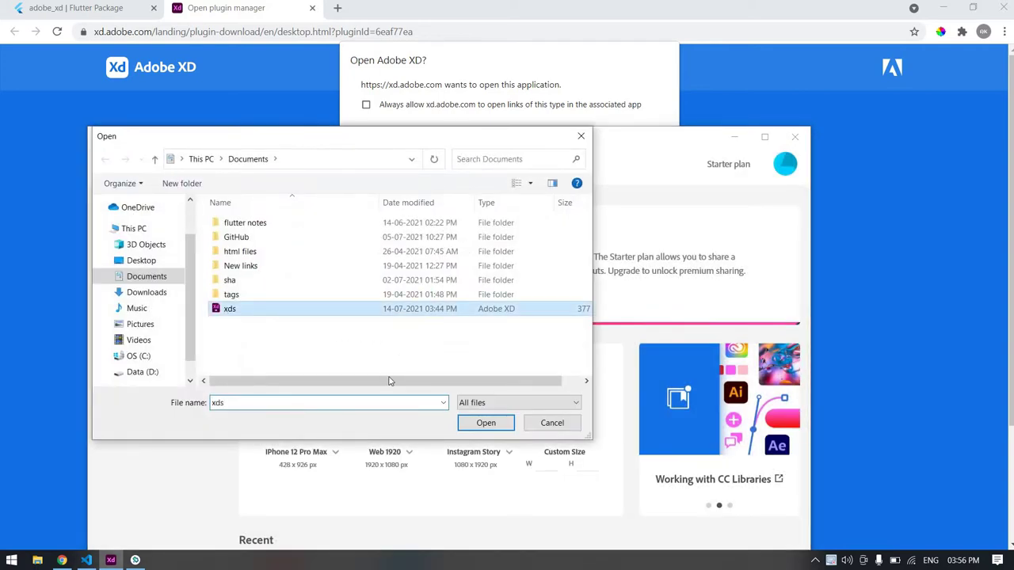
click(473, 430)
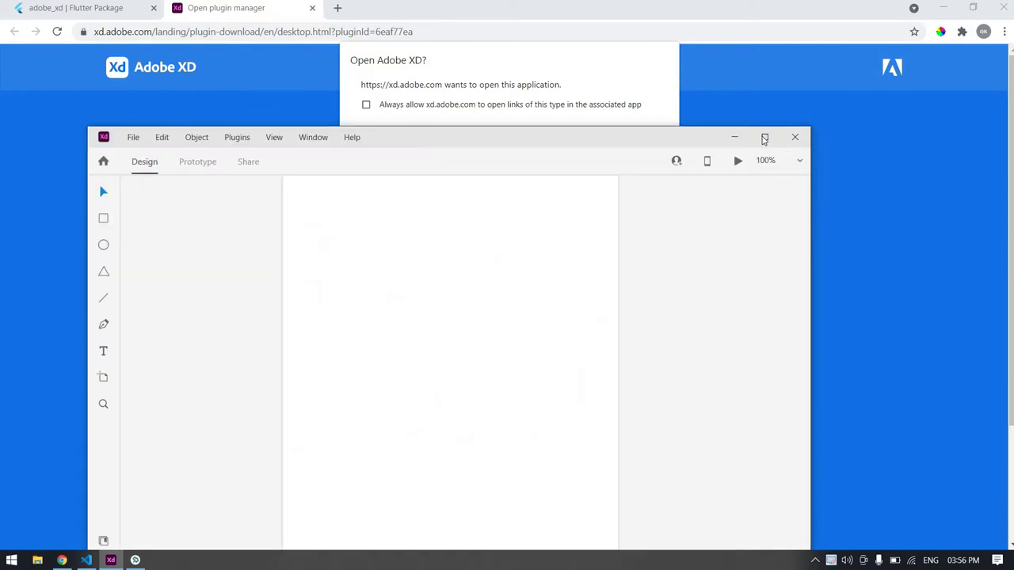
- Maximize Adobe XD with the pageone artboard, then return to Chrome's XD plugin download page
click(764, 138)
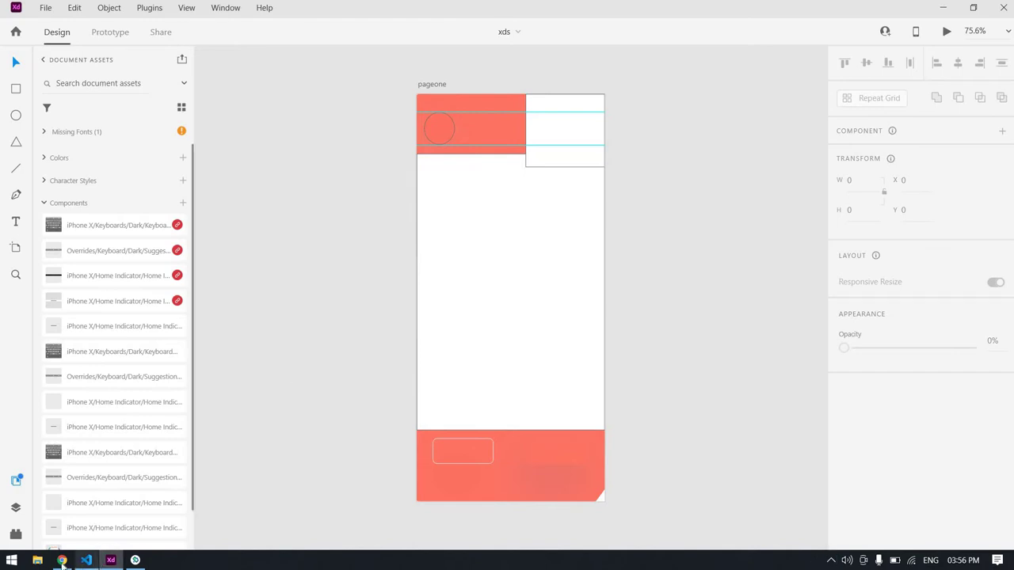
click(62, 560)
click(265, 35)
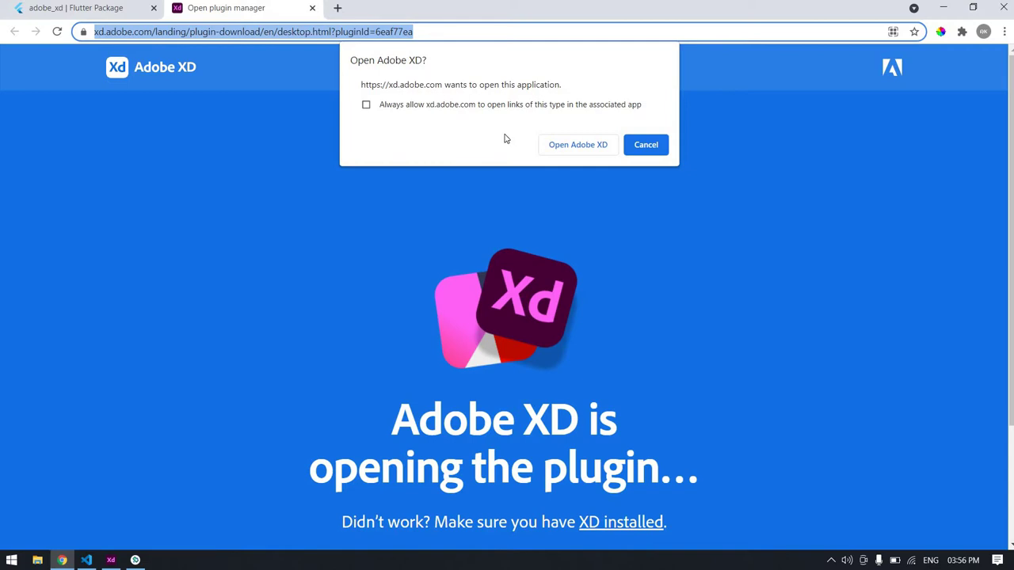
- Open the XD to Flutter plugin page in Adobe XD, confirm it shows Installed, and close it
click(577, 145)
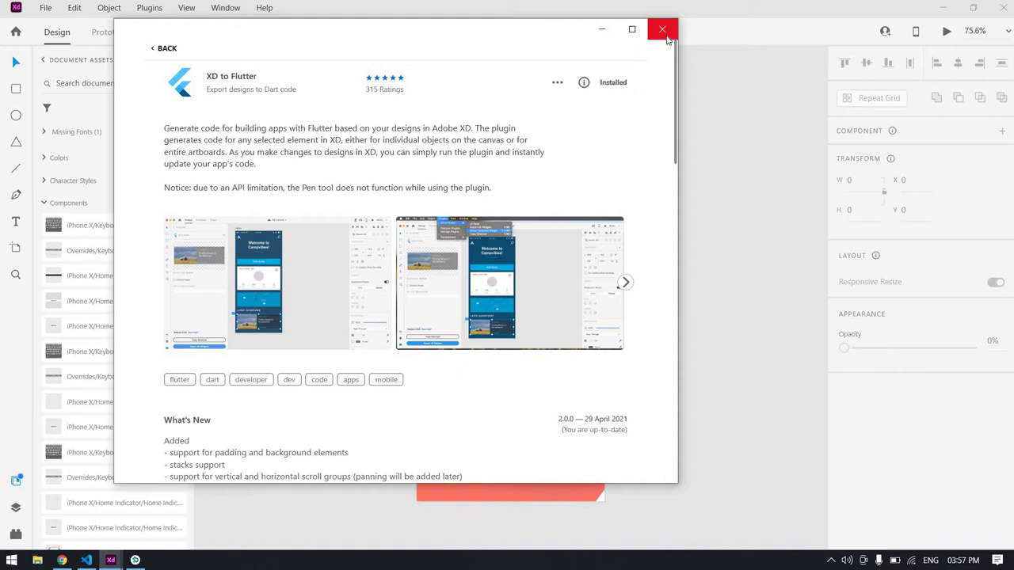
click(662, 29)
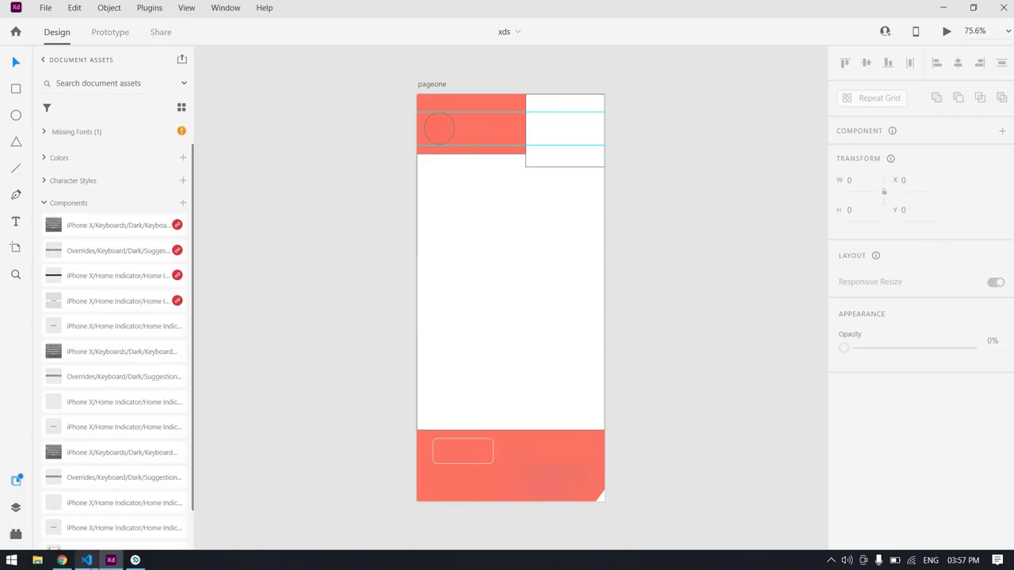
- Make a new folder named xdtoflutter on Data (D:) and open it in VS Code
click(86, 560)
click(311, 233)
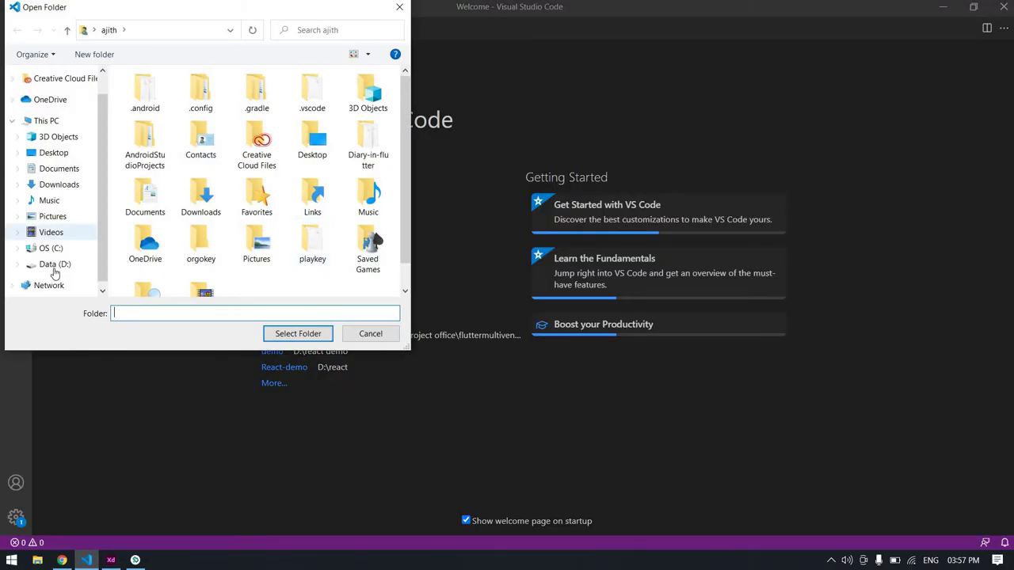
click(55, 264)
scroll(269, 258, down, 3)
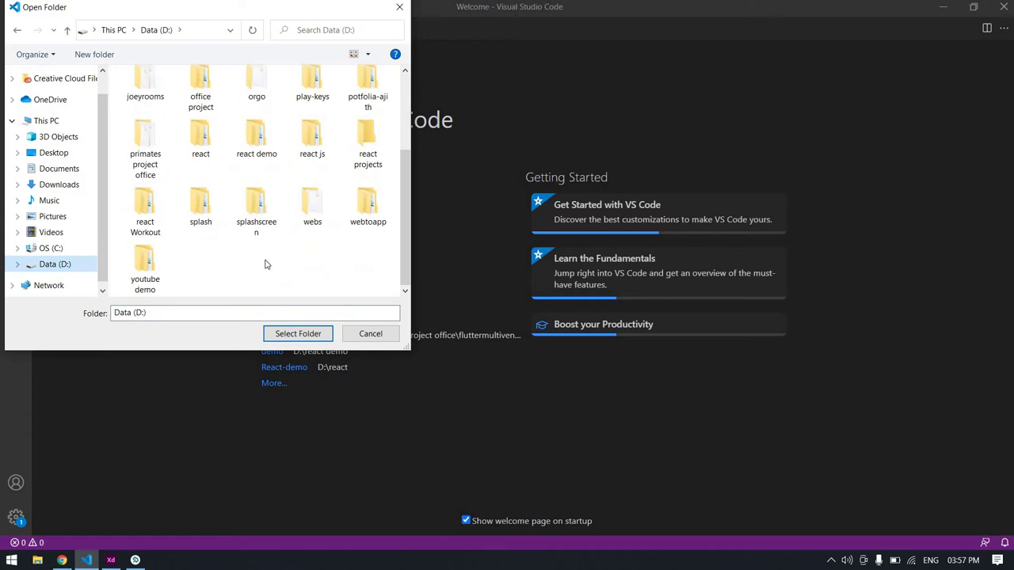
key(ctrl+shift+n)
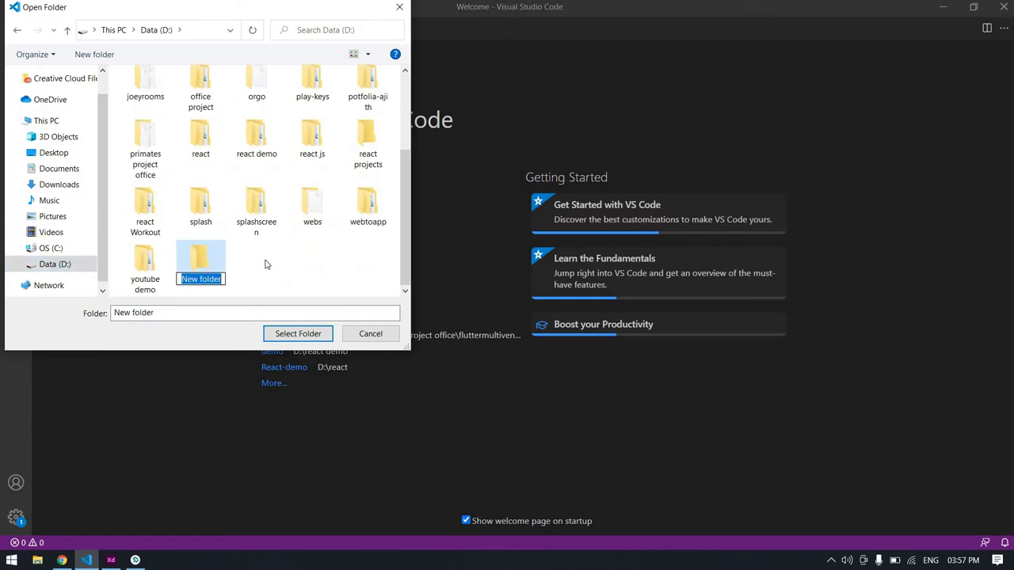
text(xdtof)
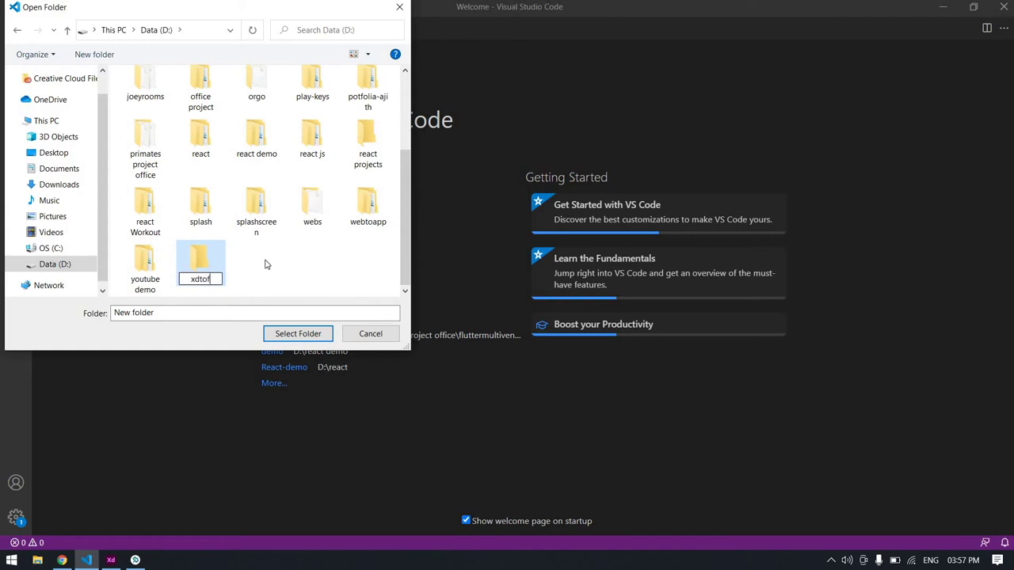
text(lu)
text(tter)
key(Return)
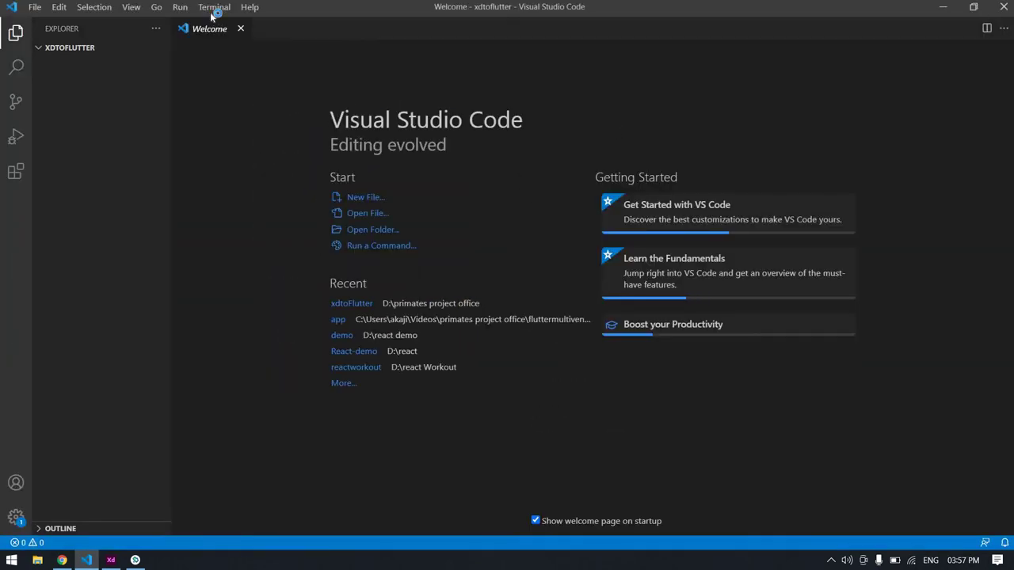
- In a new terminal, run 'flutter create xdtoflutter'
click(216, 8)
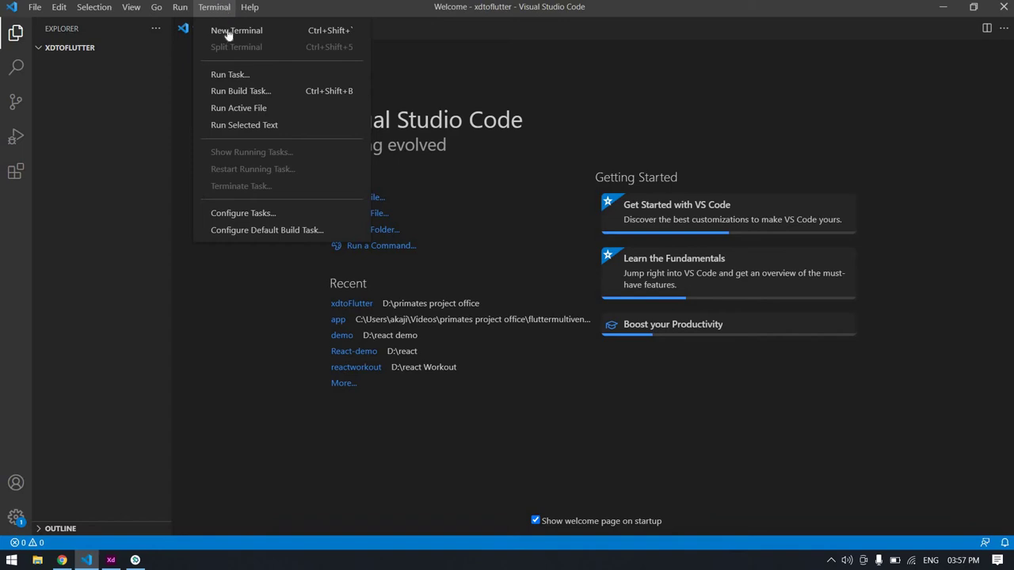
click(229, 32)
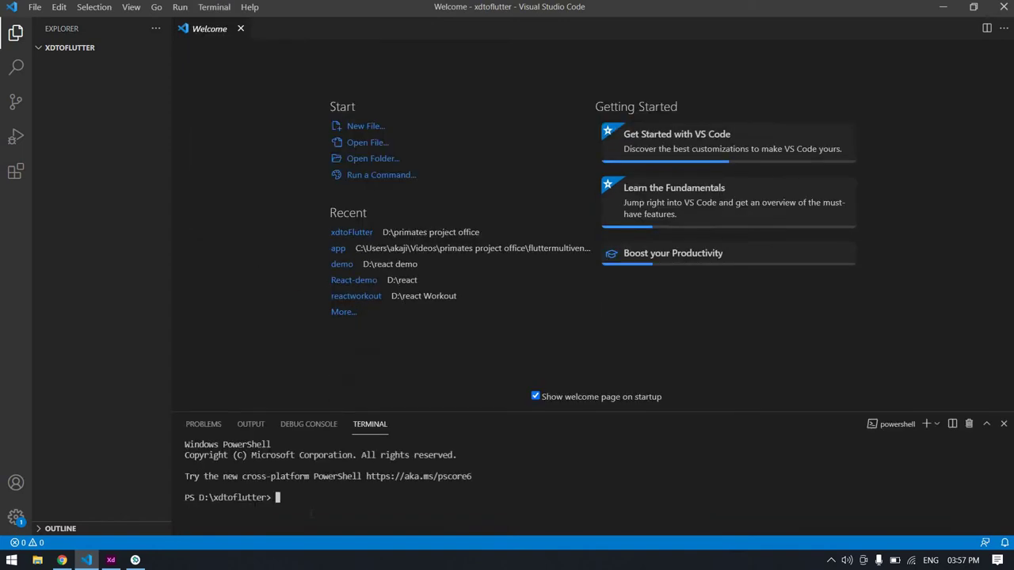
text(flutter)
text(creat)
key(Left)
key(Left)
key(Left)
key(Right)
key(Right)
key(Right)
key(Right)
key(Left)
key(Right)
text(e)
text( xdtoflu)
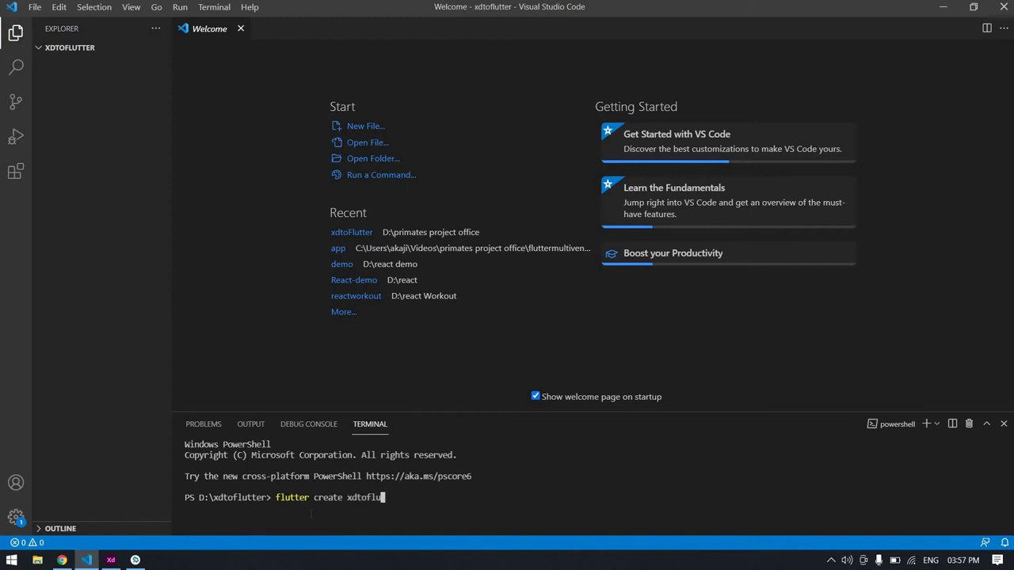
text(tter)
key(Return)
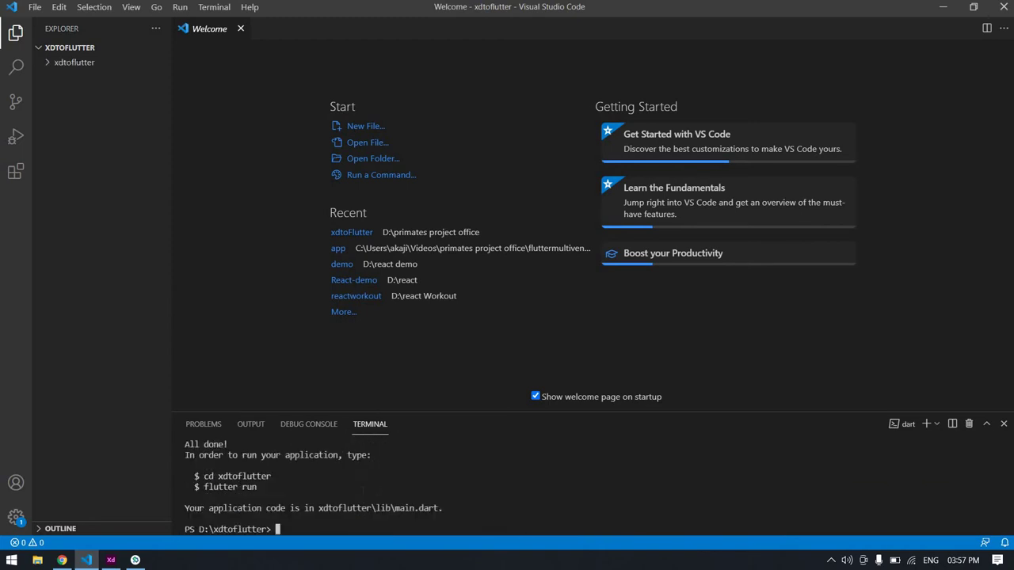
- Run 'cd xdtoflutter' to move the terminal into the project folder
drag(270, 476, 204, 477)
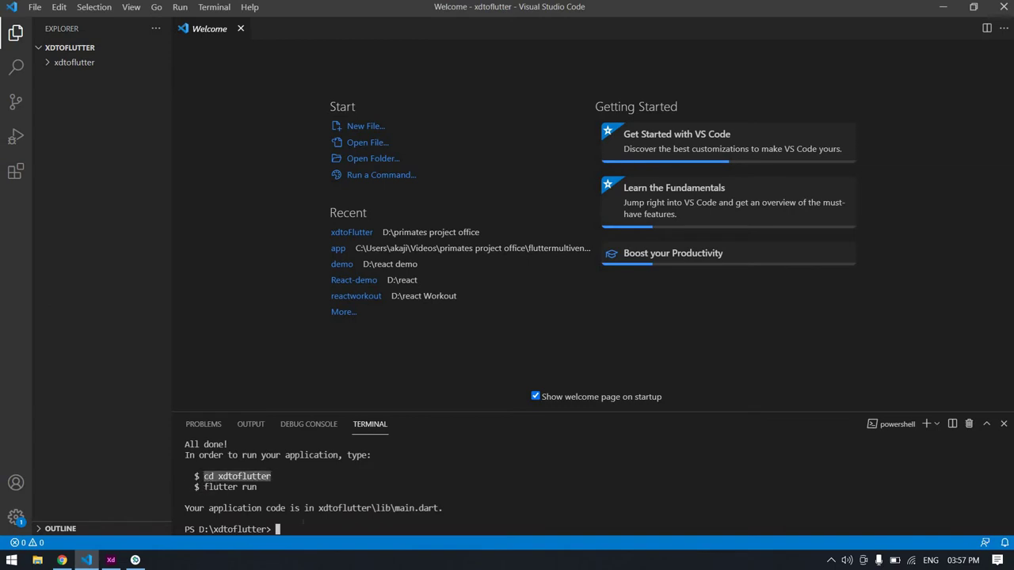
right_click(303, 522)
key(Return)
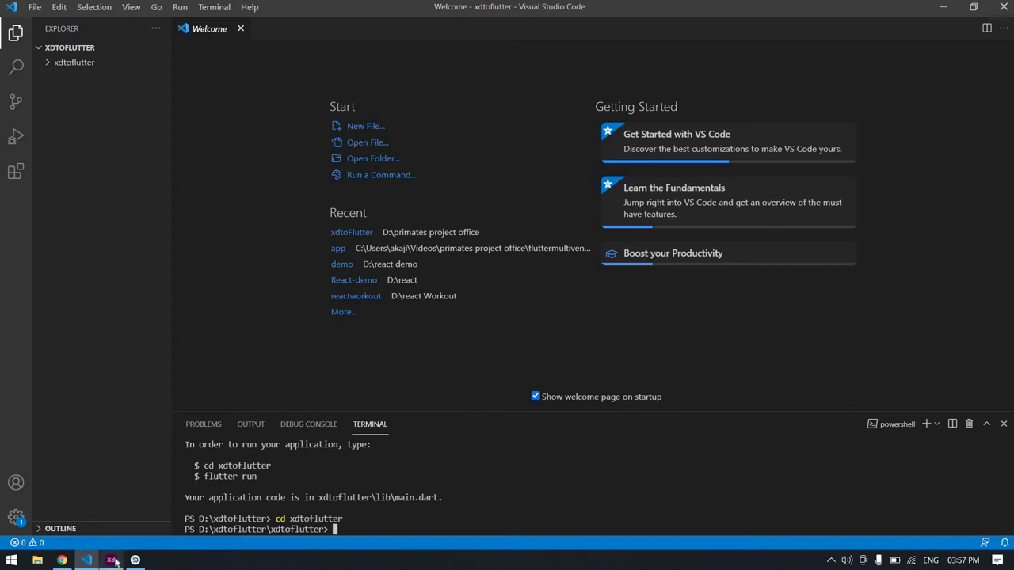
mouse_move(74, 63)
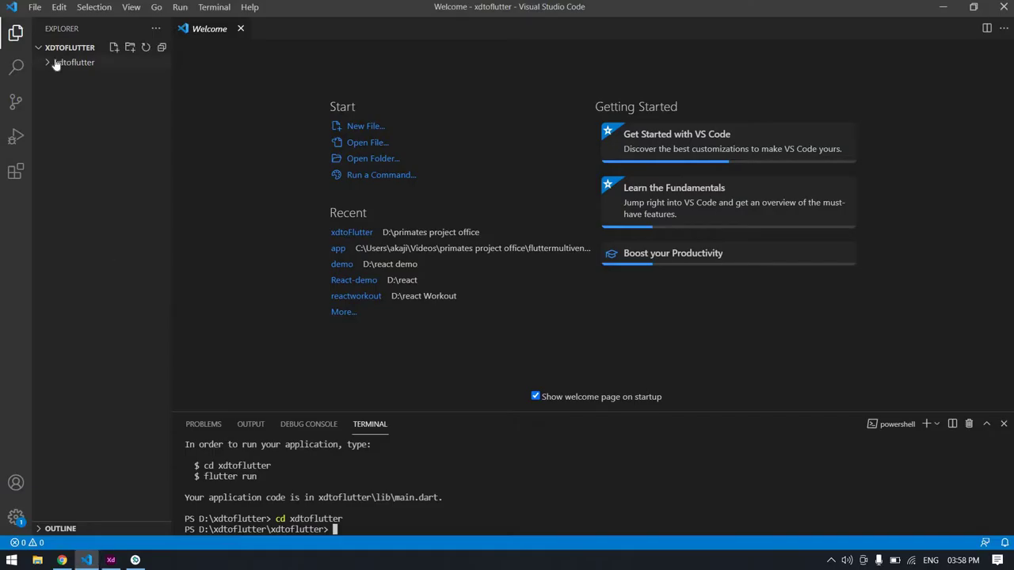
- Open lib/main.dart and delete the counter demo code from line 29 to the end
click(56, 64)
click(67, 136)
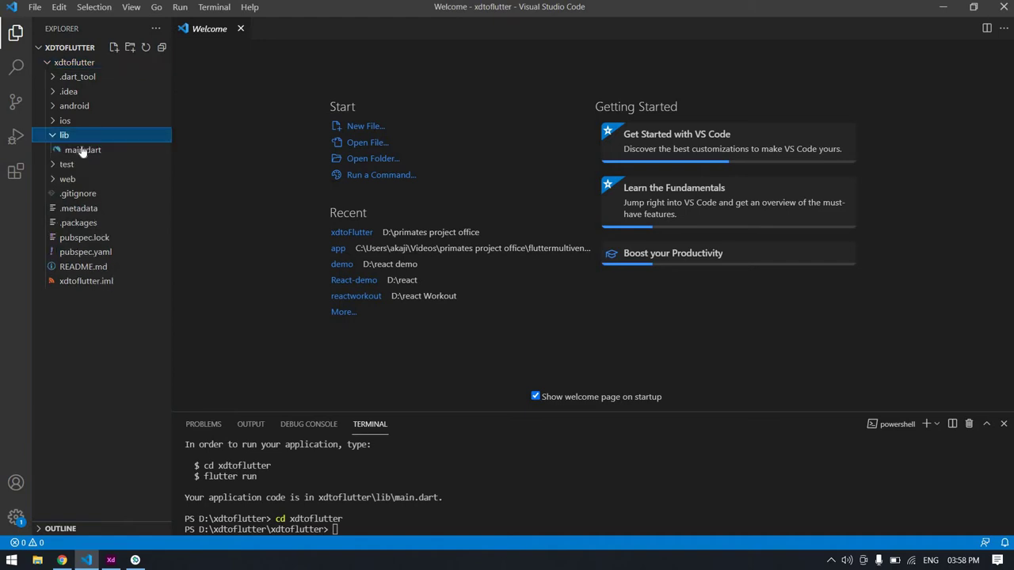
click(82, 149)
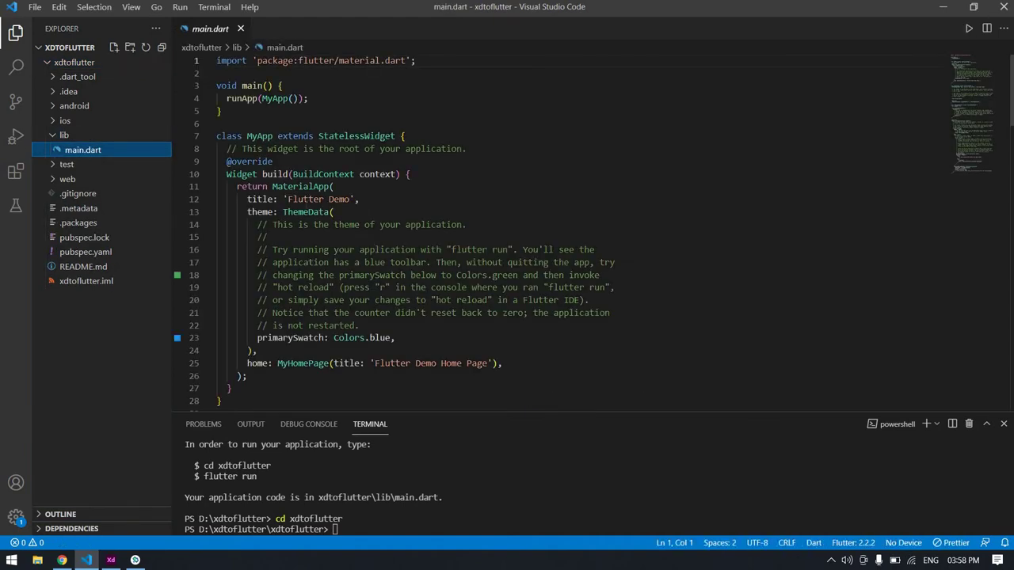
scroll(475, 238, down, 5)
click(232, 187)
key(ctrl+shift+End)
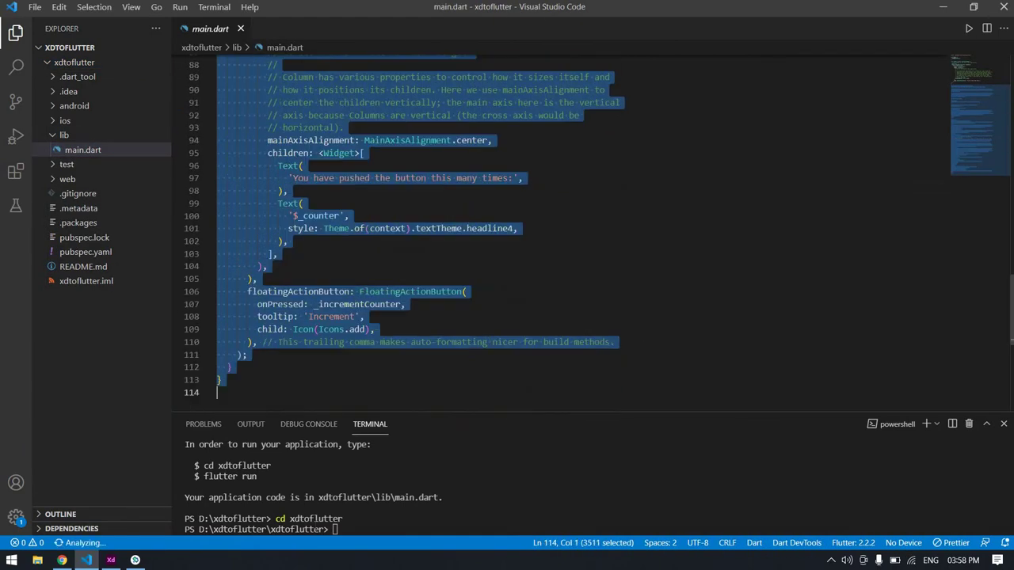
key(Delete)
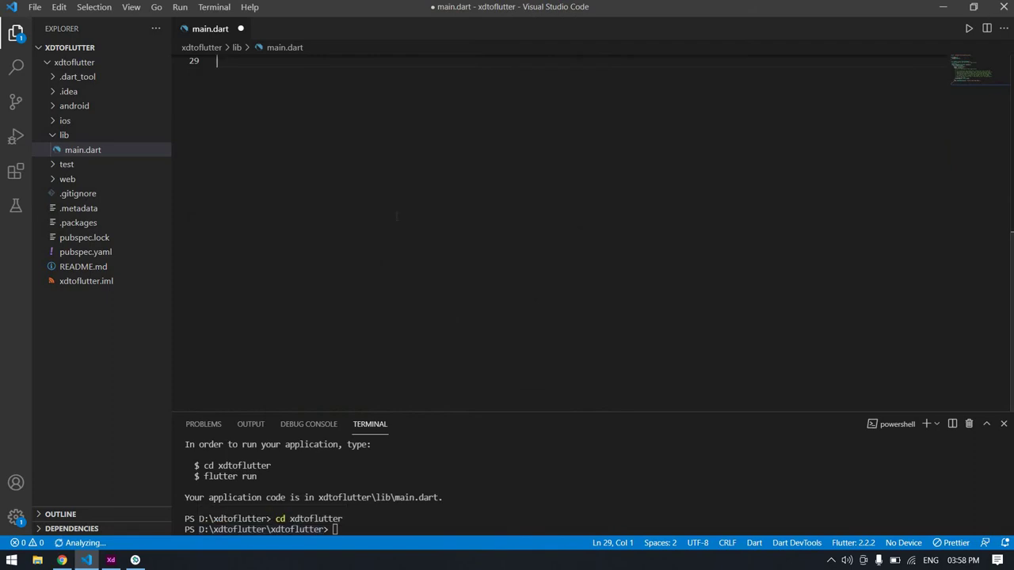
- Delete the ThemeData comment lines and the title argument of MyHomePage
scroll(382, 343, up, 10)
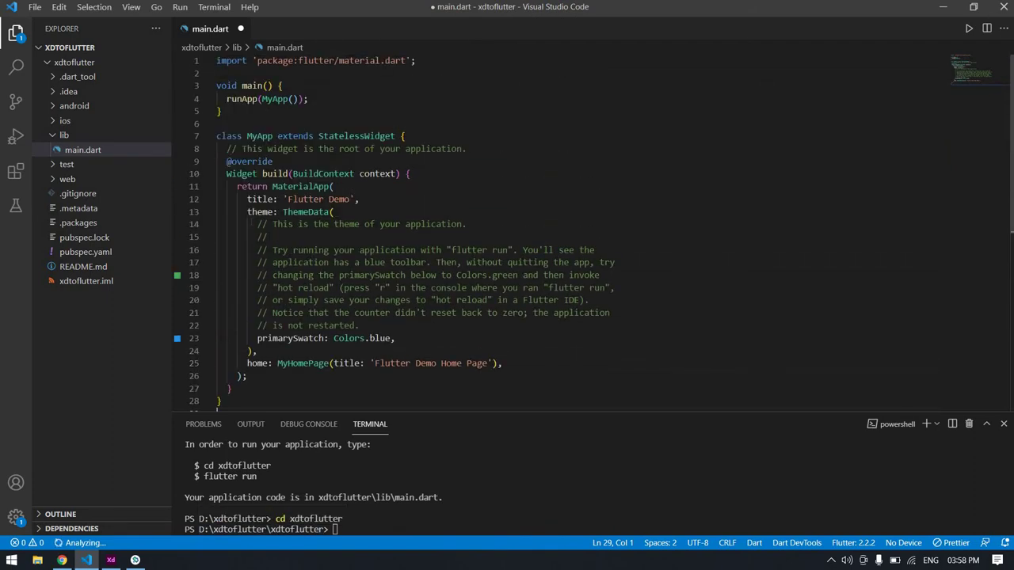
drag(247, 224, 358, 326)
key(Delete)
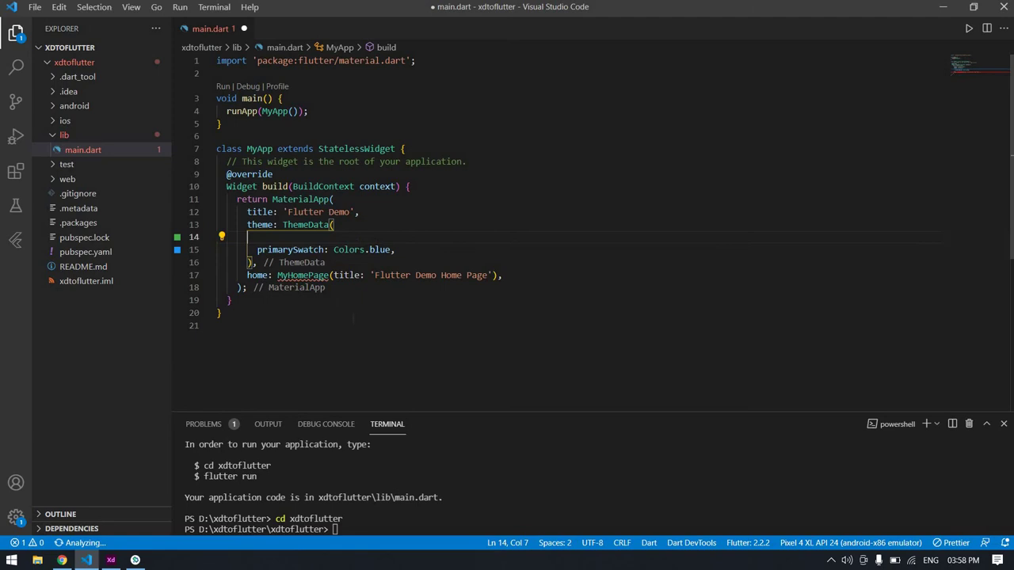
drag(334, 275, 494, 275)
key(Delete)
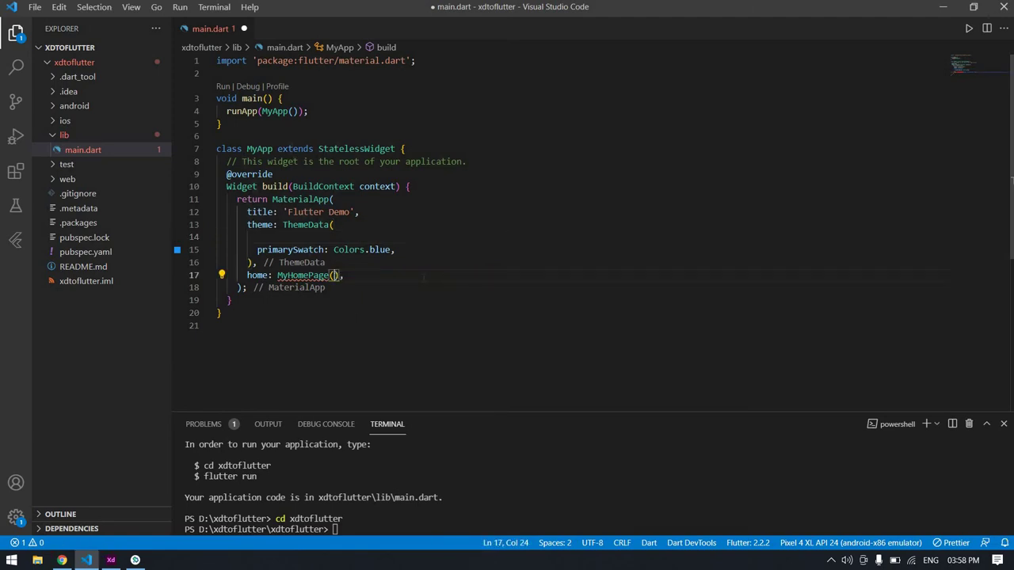
key(Down)
key(Down)
key(Down)
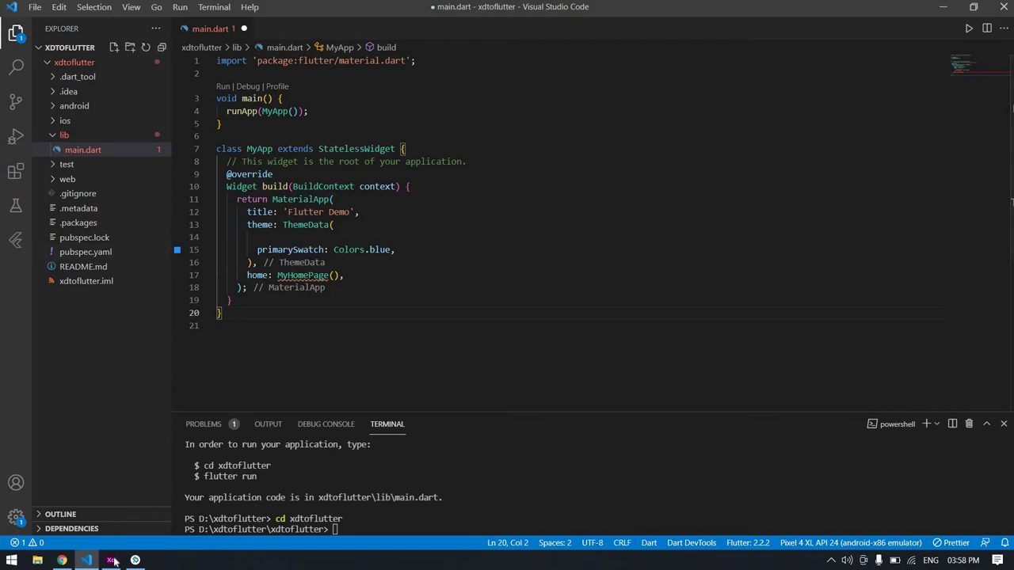
- Open the XD to Flutter plugin panel in Adobe XD and cancel its project-folder picker
click(111, 560)
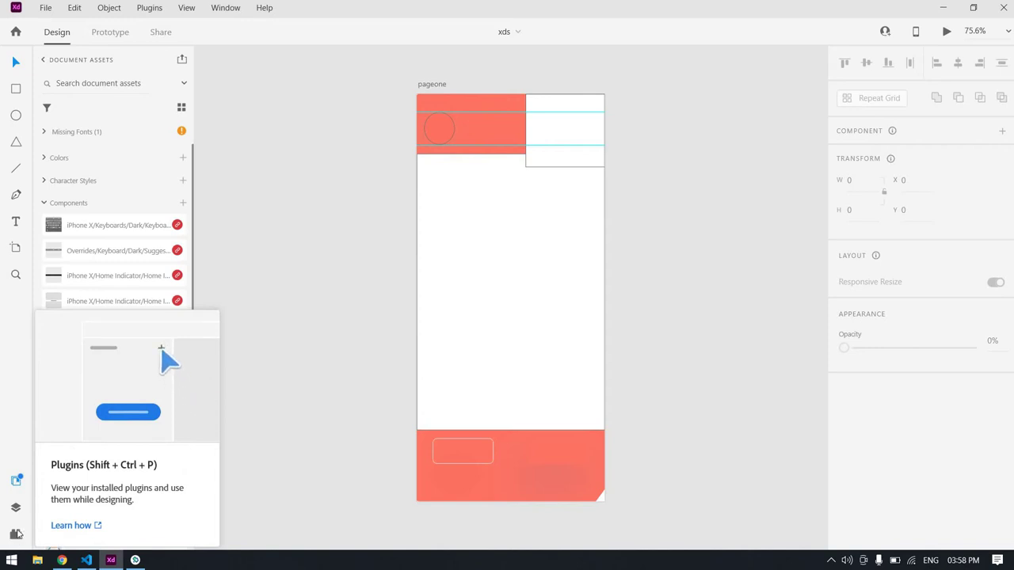
click(16, 533)
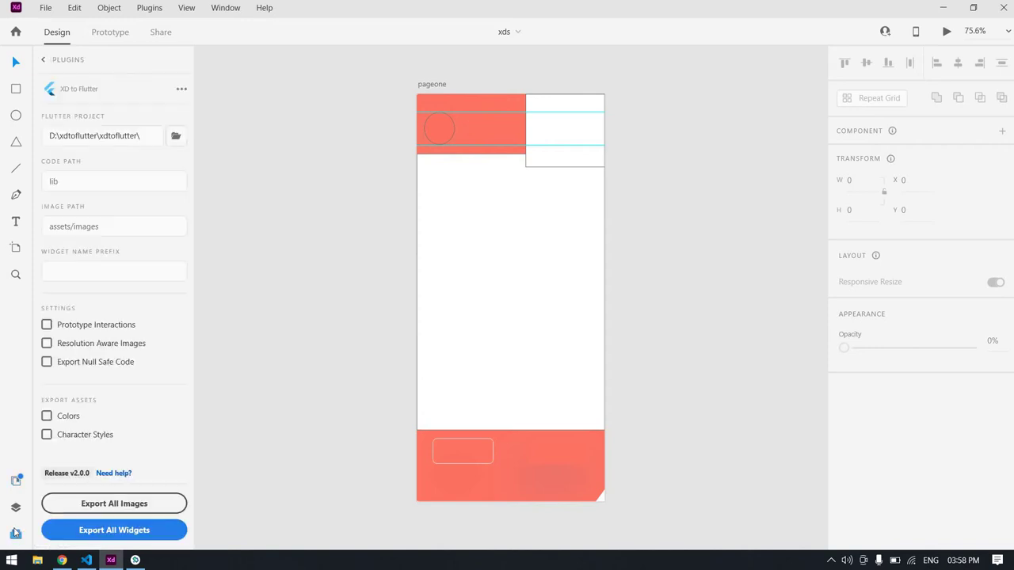
click(173, 140)
key(Escape)
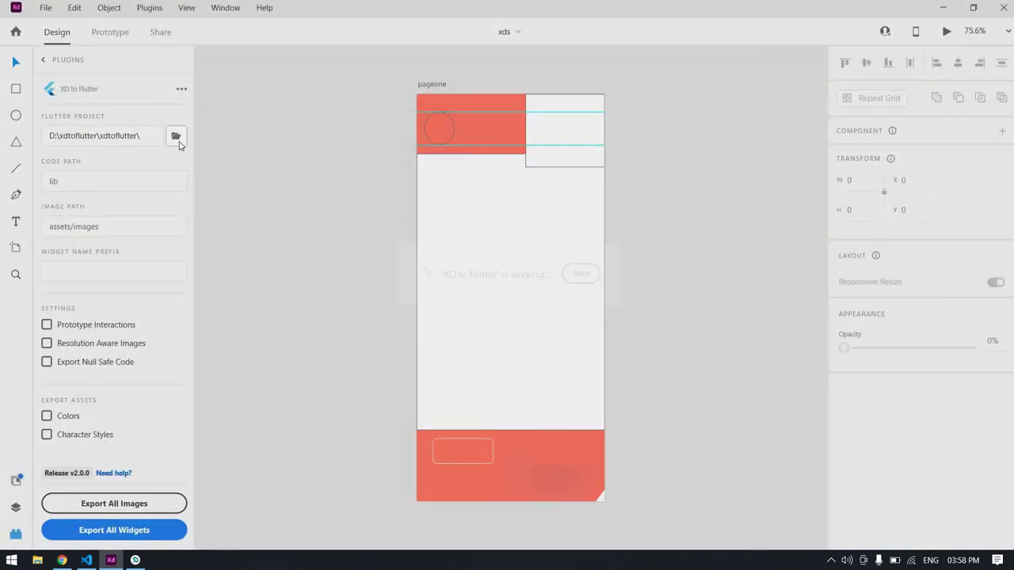
- Set the plugin's Flutter project folder to D:\xdtoflutter\xdtoflutter
click(177, 138)
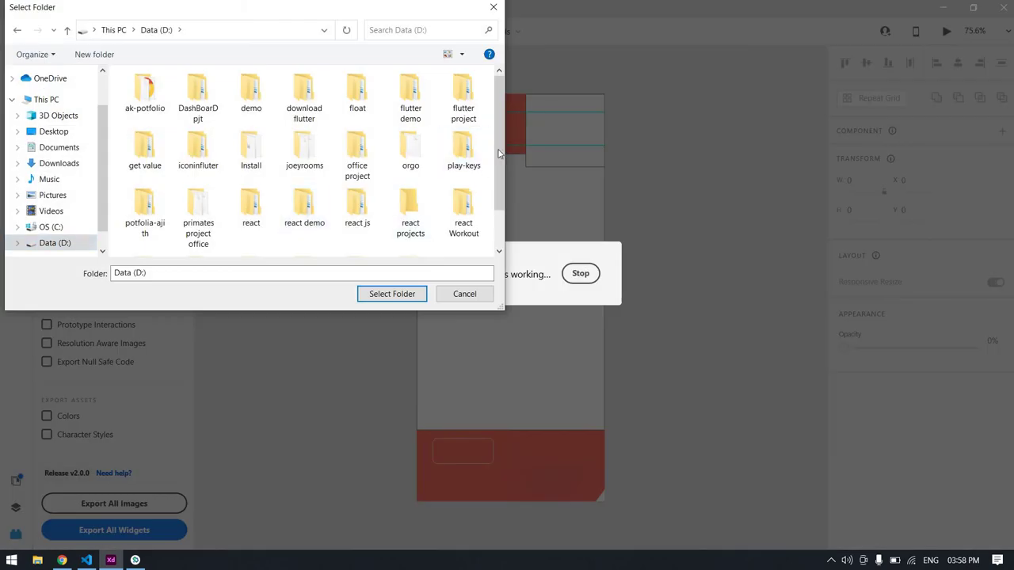
scroll(368, 225, down, 2)
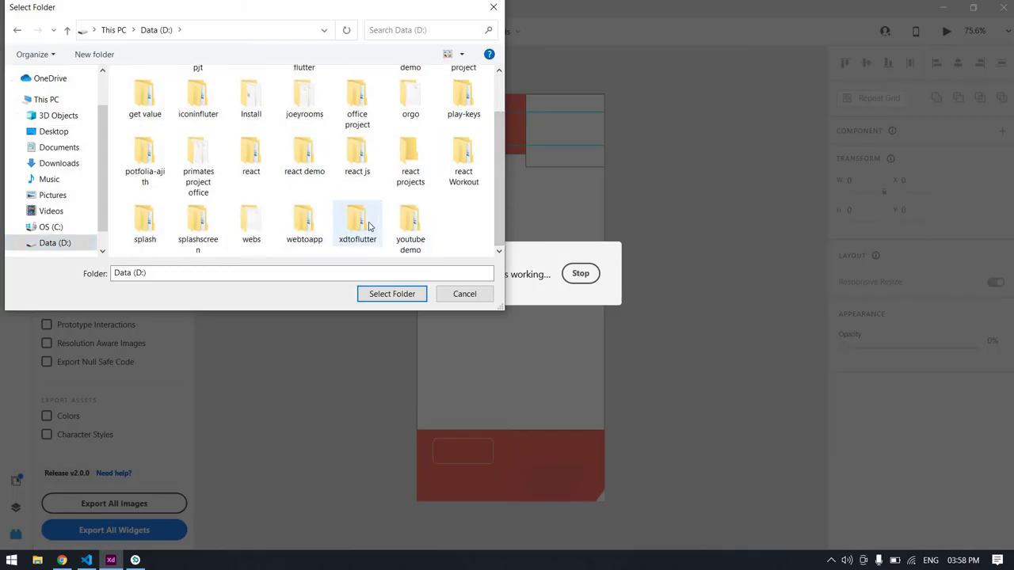
double_click(369, 226)
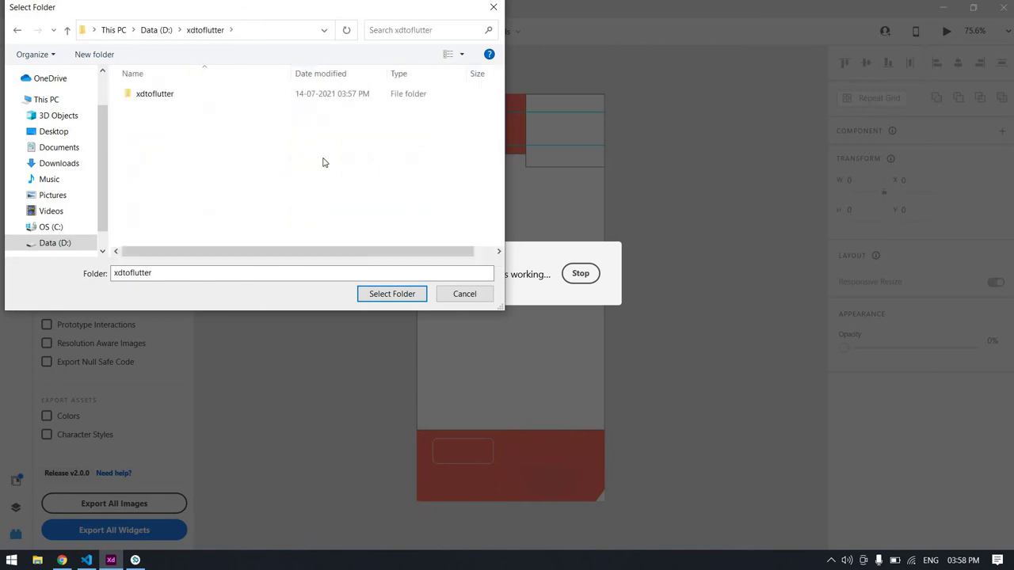
double_click(230, 97)
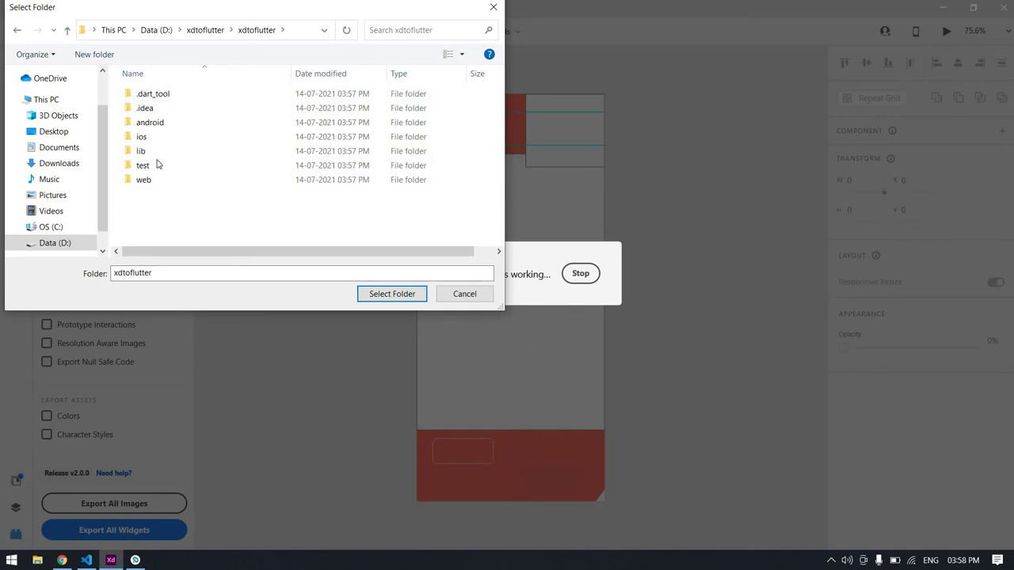
click(389, 295)
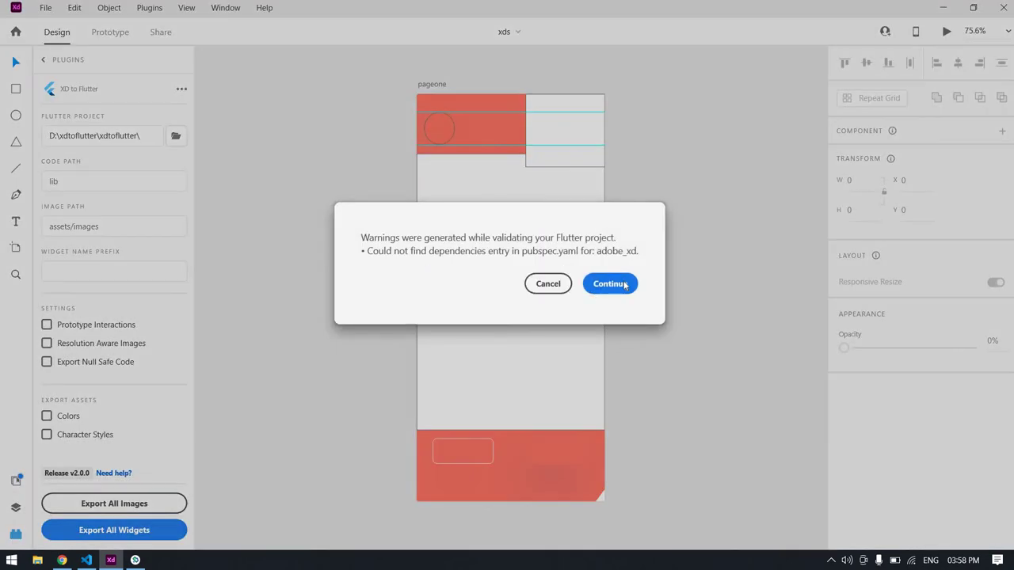
- Continue past the adobe_xd dependency warning and export all widgets to the project
click(625, 285)
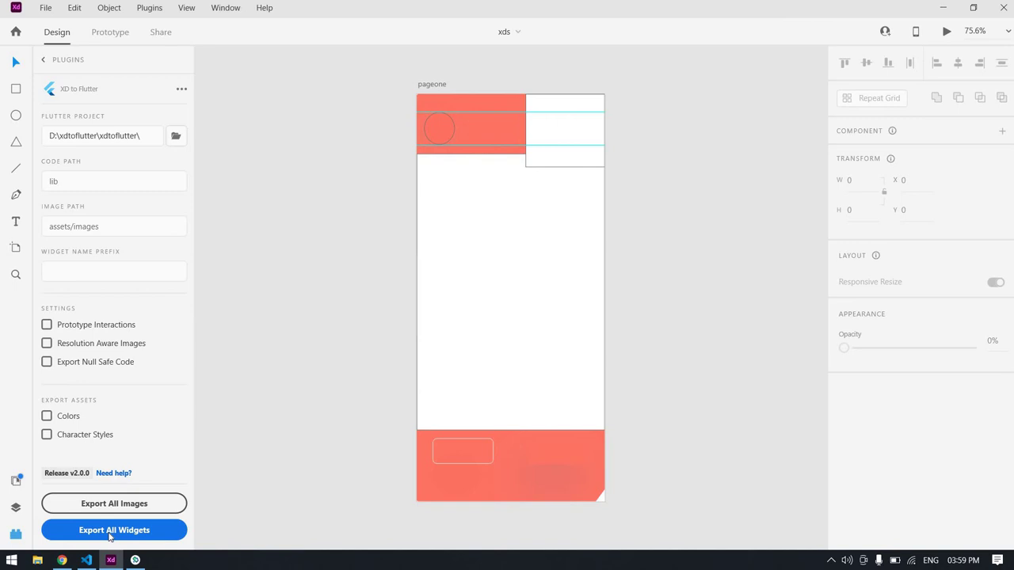
click(111, 536)
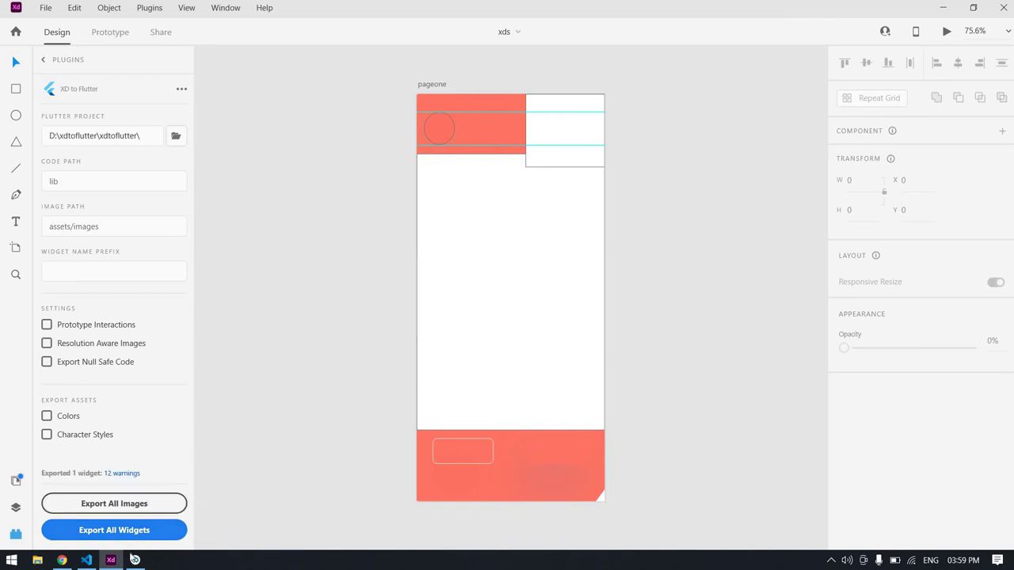
click(87, 559)
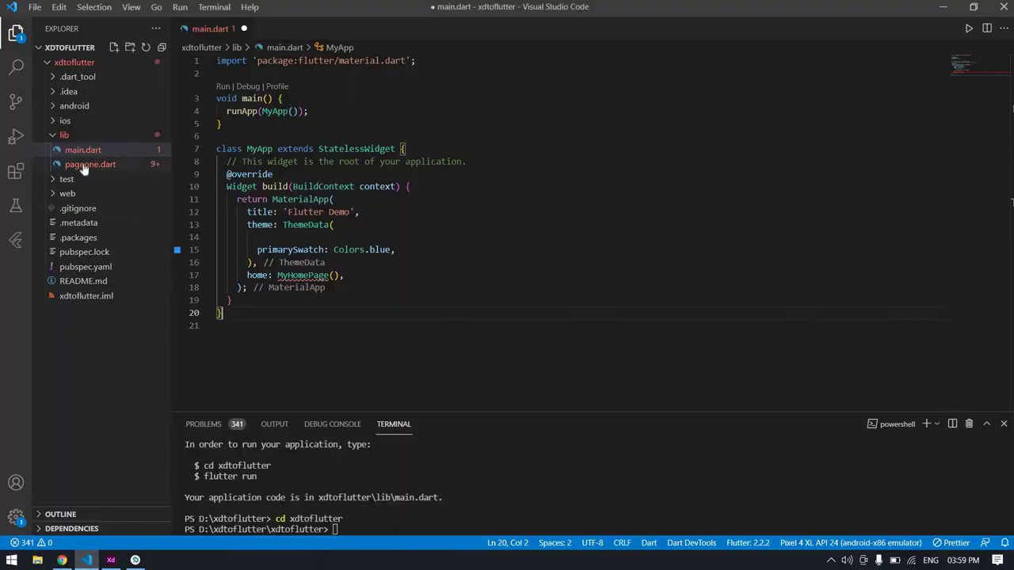
- Scroll through the exported pageone.dart code, then show pubspec.yaml's dependencies section
click(83, 167)
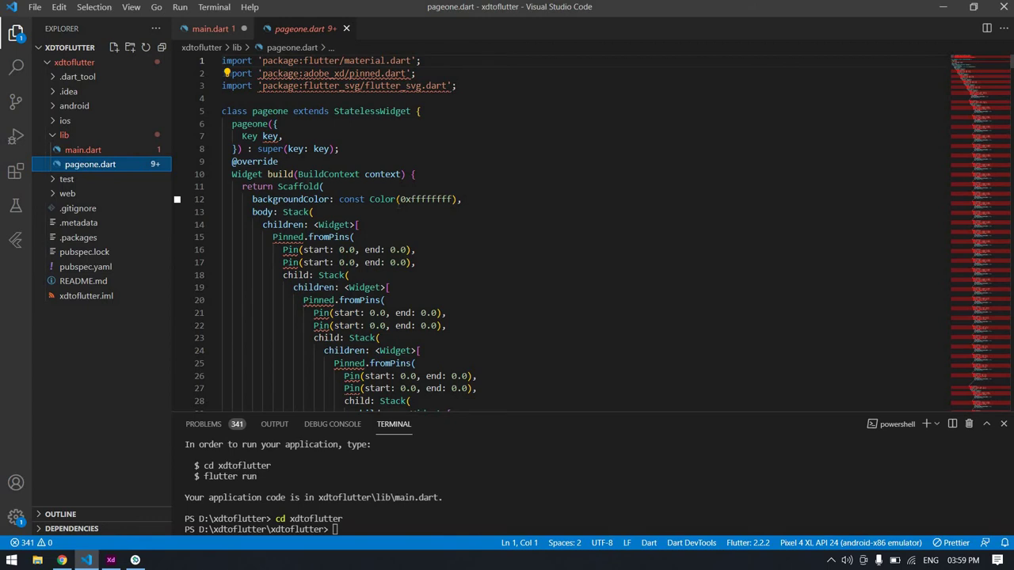
scroll(398, 204, down, 9)
scroll(398, 204, down, 9)
scroll(398, 204, down, 9)
scroll(398, 204, down, 9)
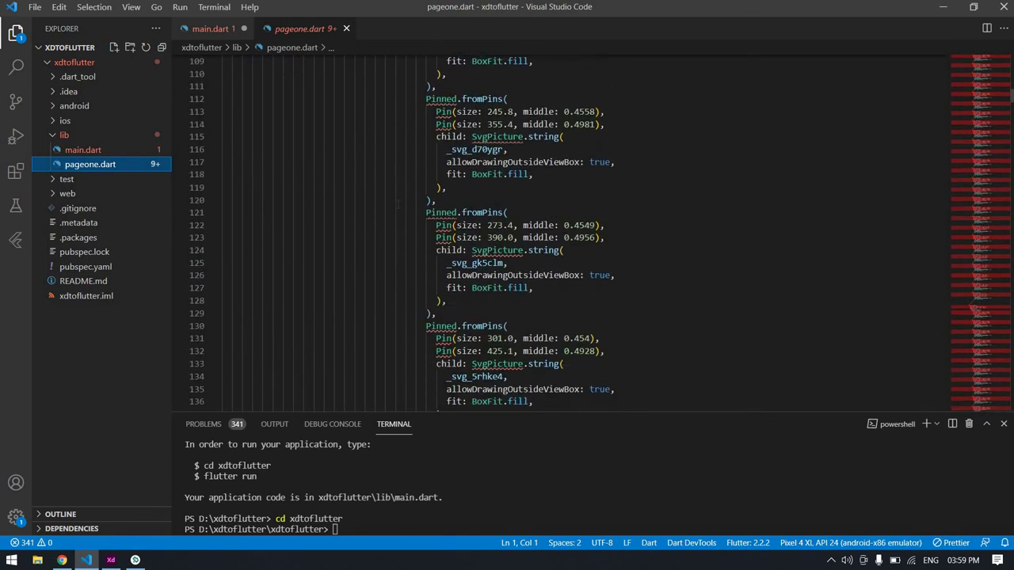
scroll(399, 204, up, 20)
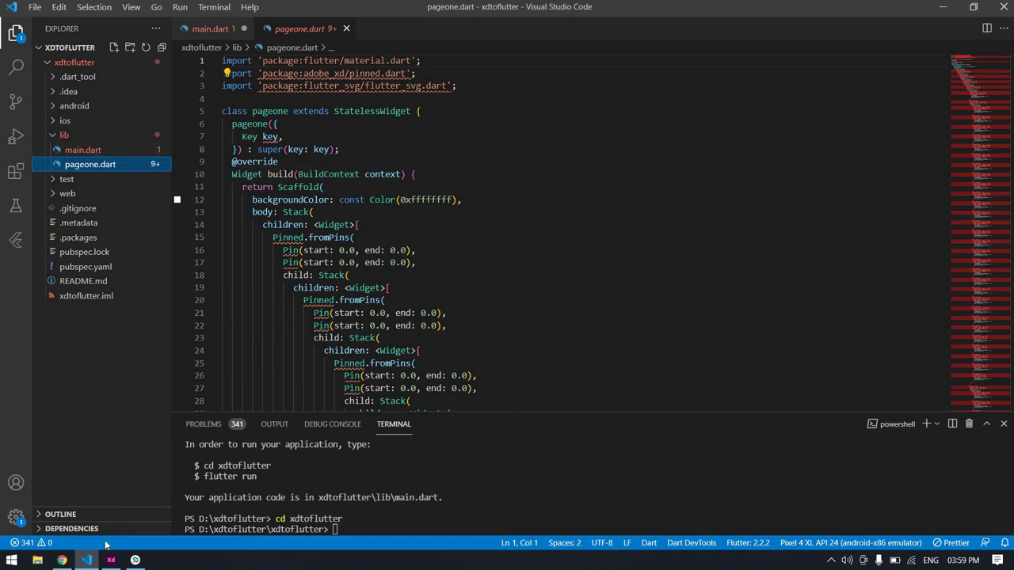
click(93, 270)
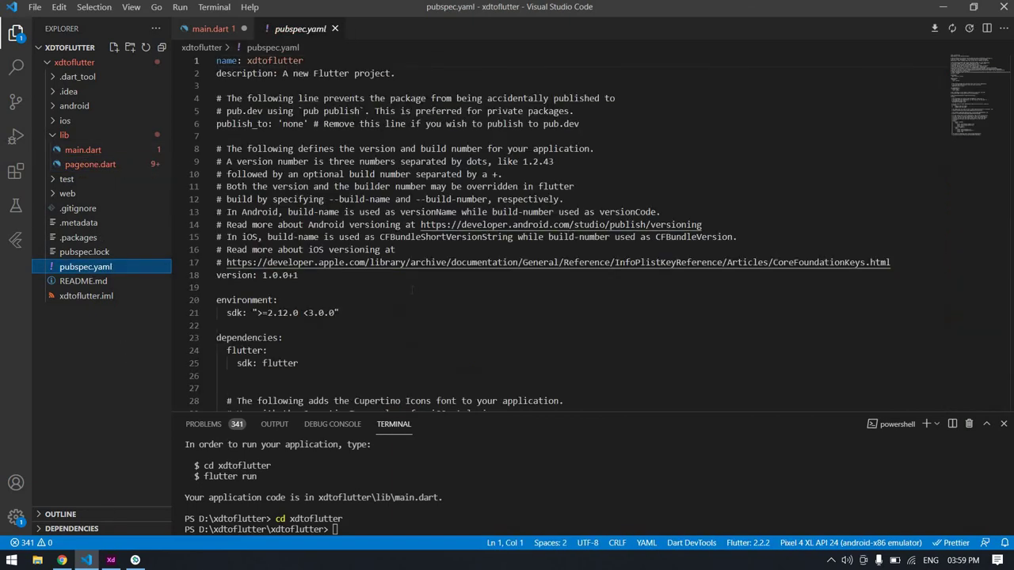
scroll(555, 238, down, 3)
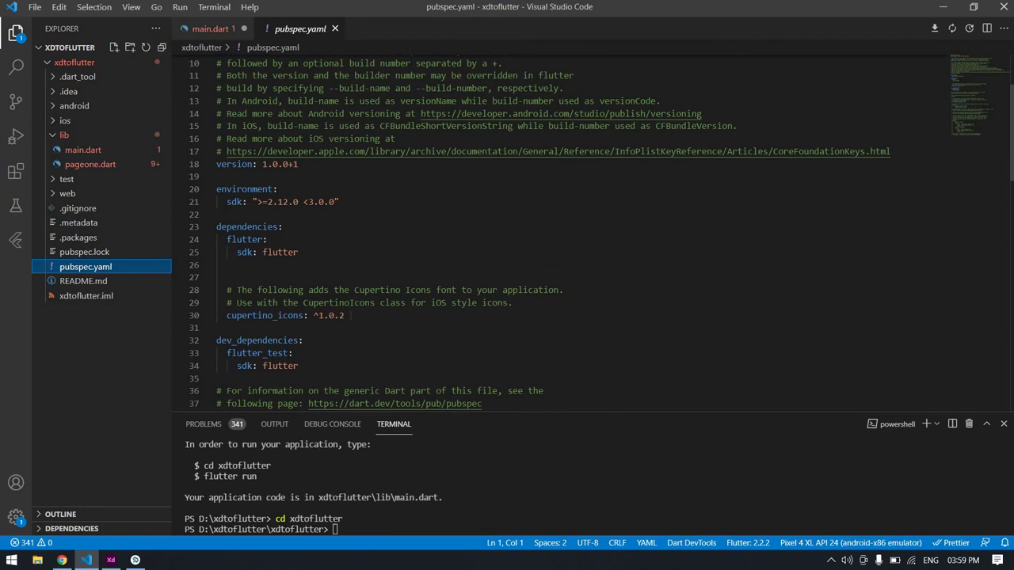
- Add a new line after cupertino_icons and copy 'adobe_xd: ^2.0.0+1' from pub.dev
click(352, 316)
key(Return)
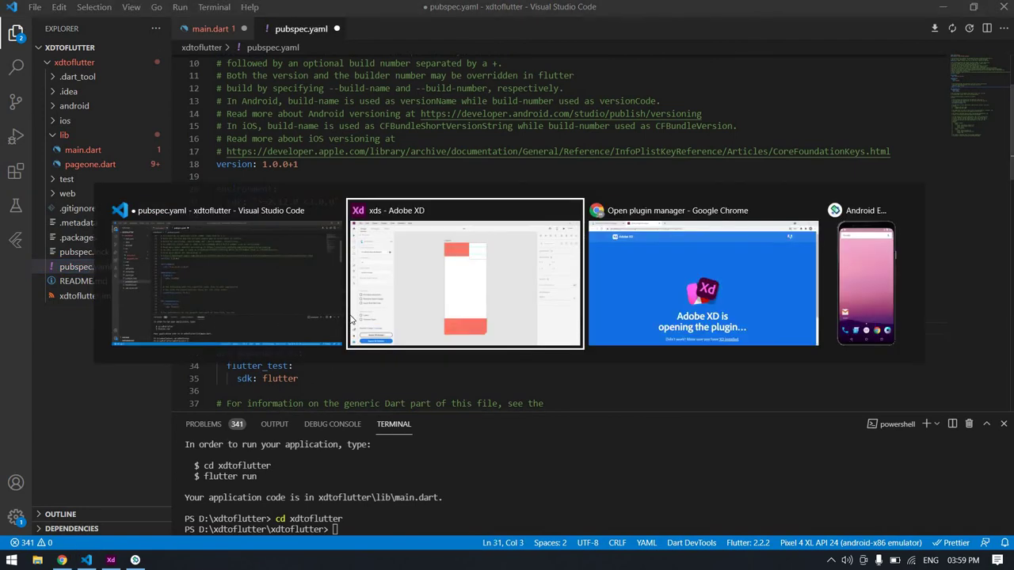
key(Tab)
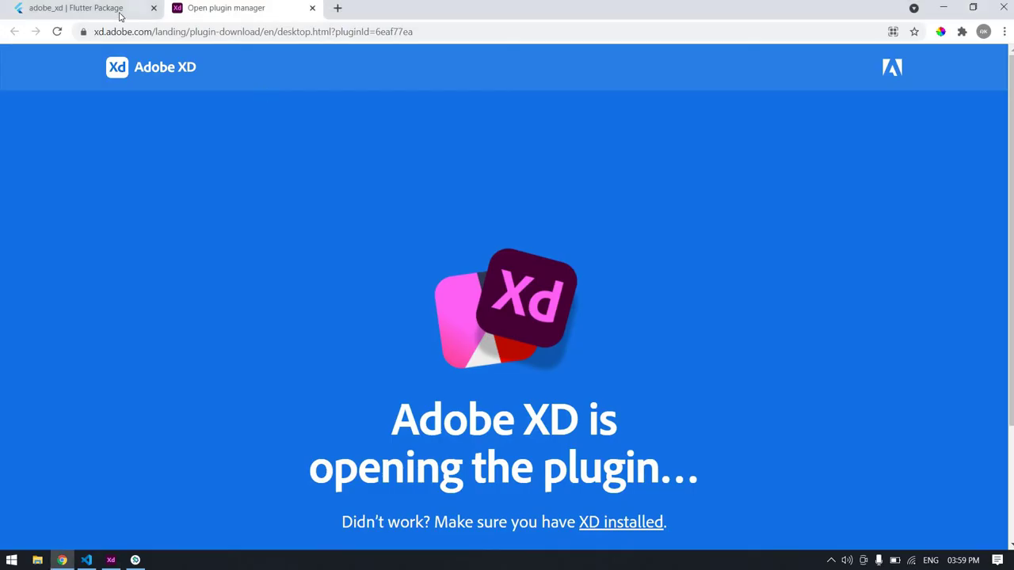
click(120, 14)
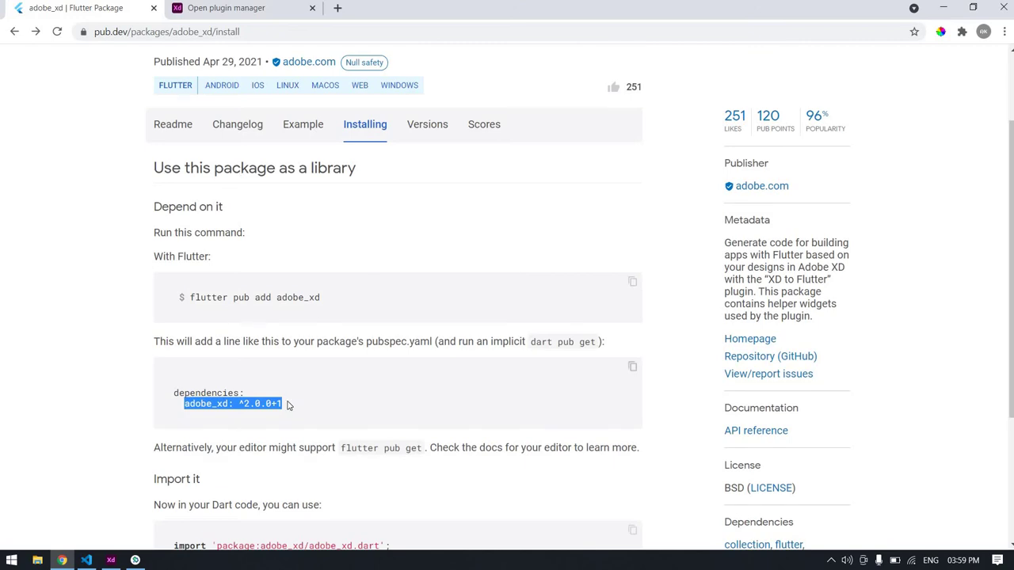
drag(289, 406, 185, 406)
key(ctrl+c)
key(alt+Tab)
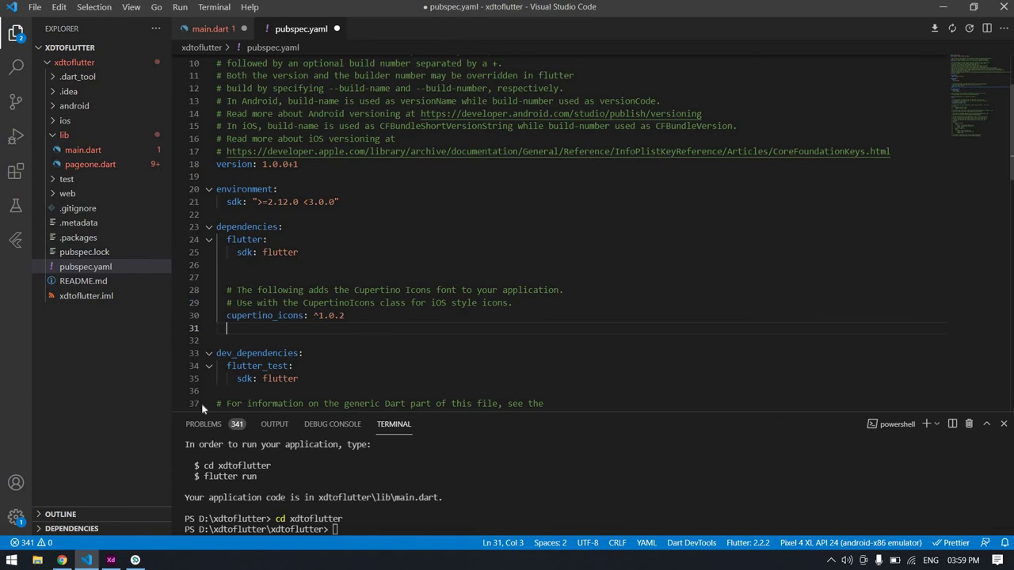
- Paste adobe_xd: ^2.0.0+1 under cupertino_icons in pubspec.yaml and save it
key(ctrl+v)
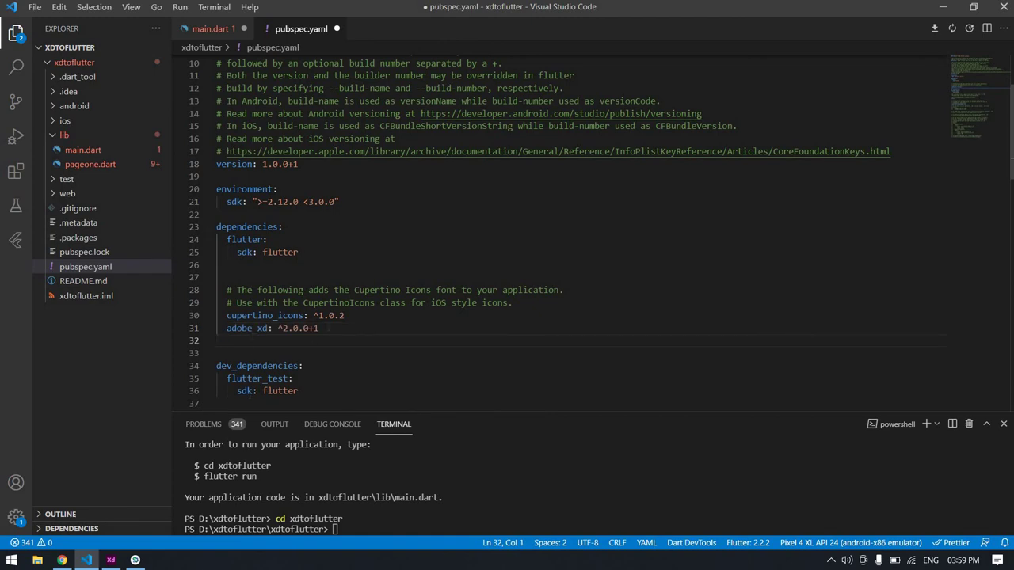
key(ctrl+s)
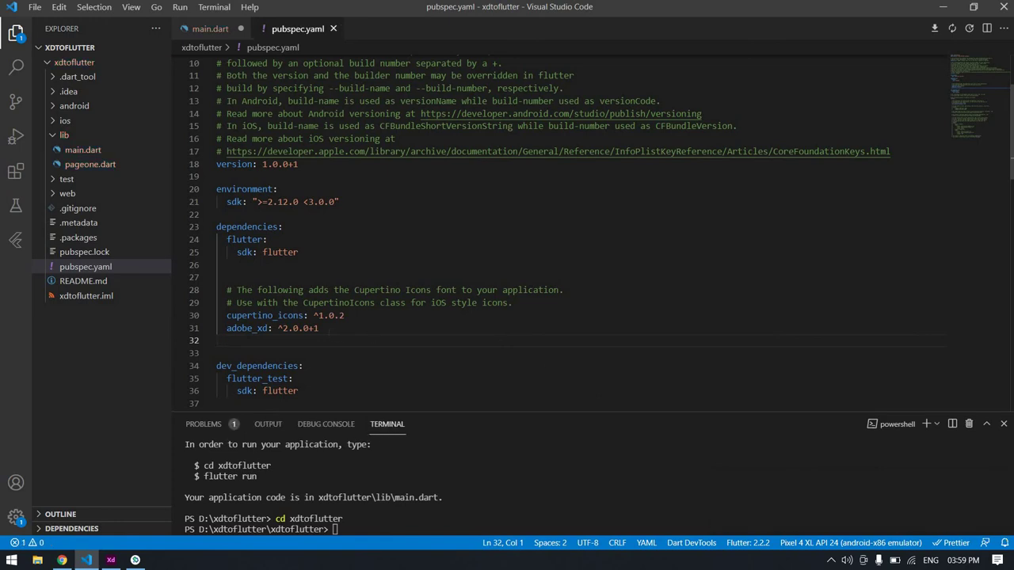
- In pageone.dart, change line 7's constructor parameter from Key key to Key? key
click(92, 165)
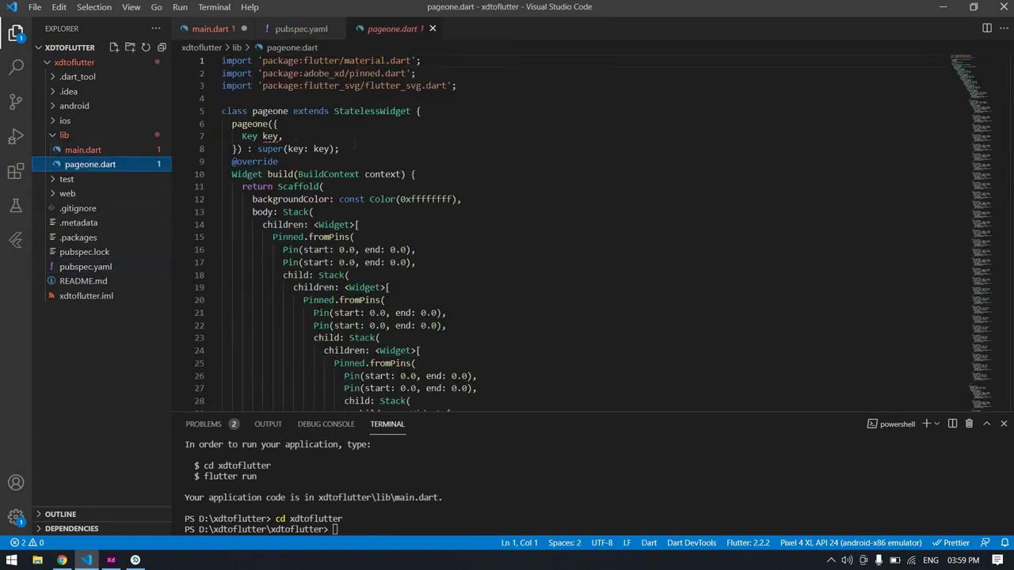
click(258, 136)
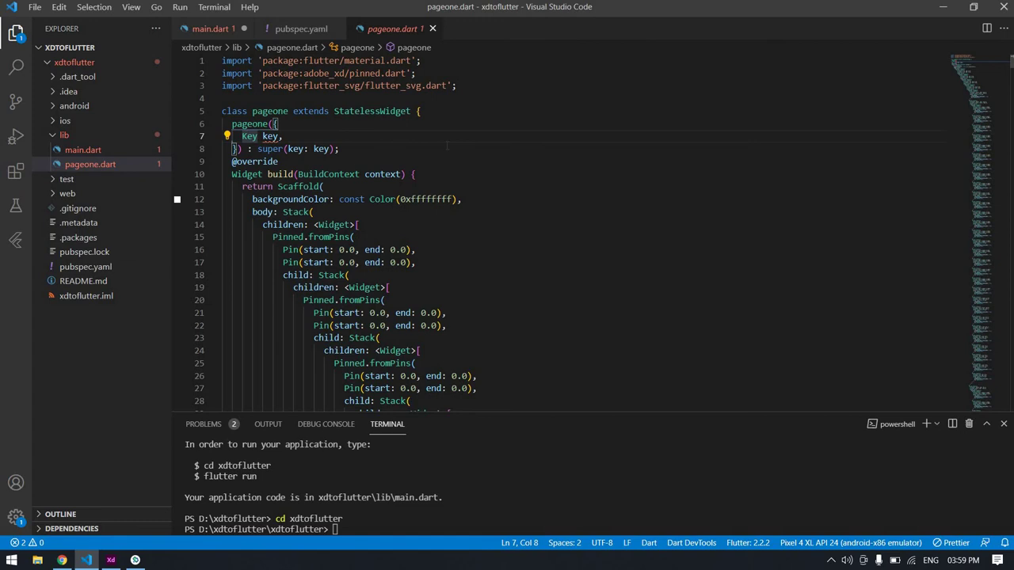
text(?)
key(End)
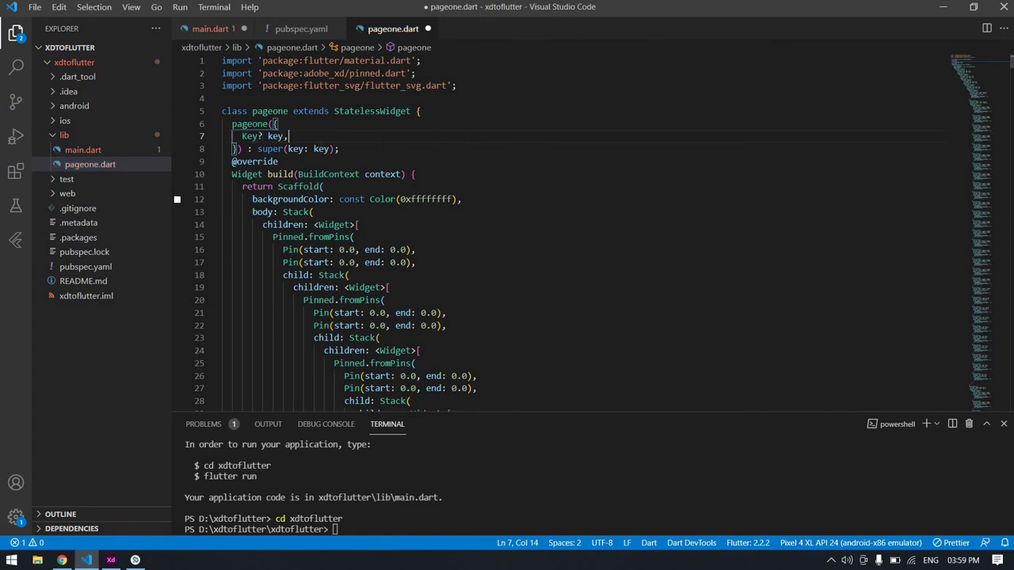
click(262, 136)
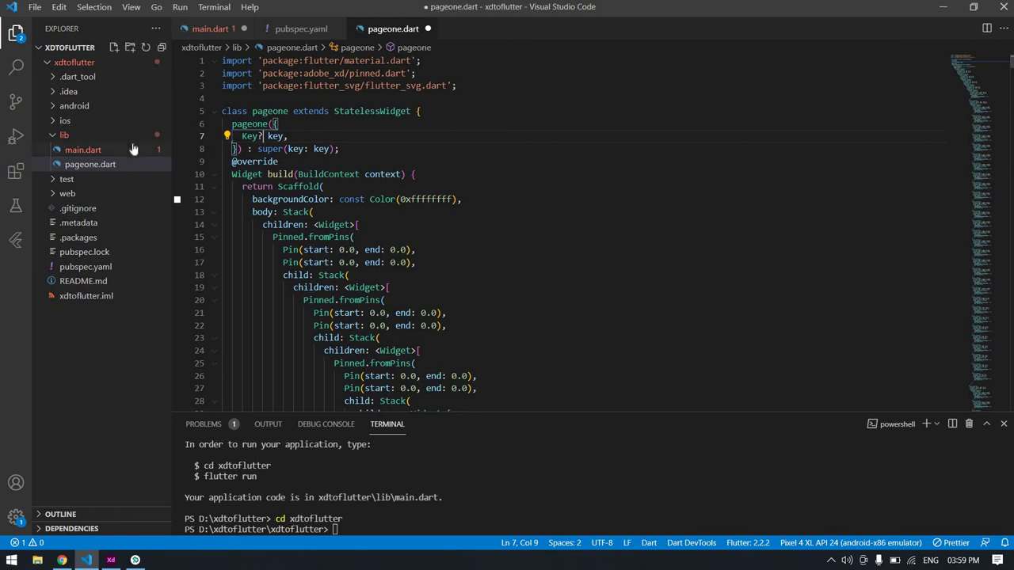
double_click(270, 111)
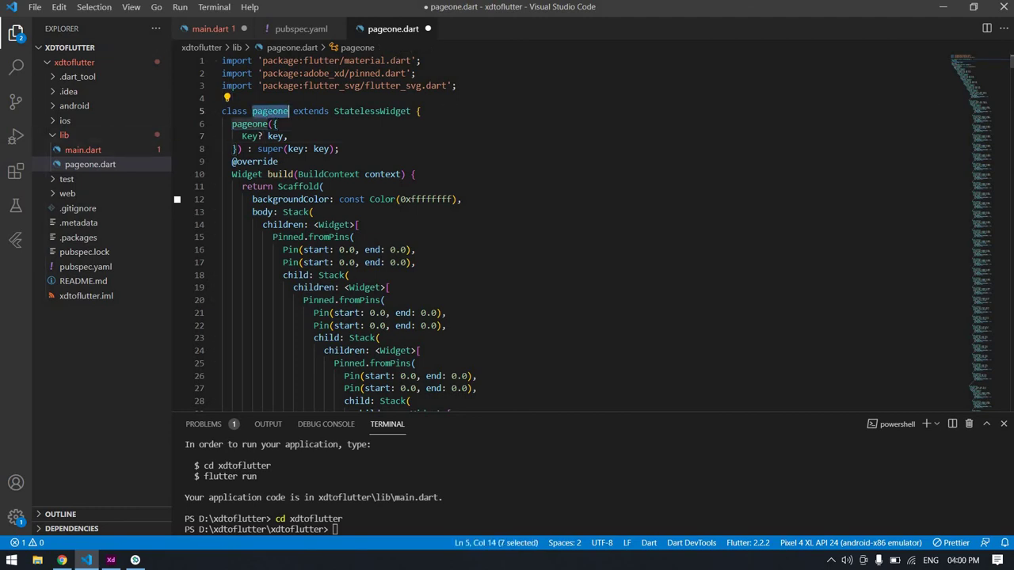
click(321, 137)
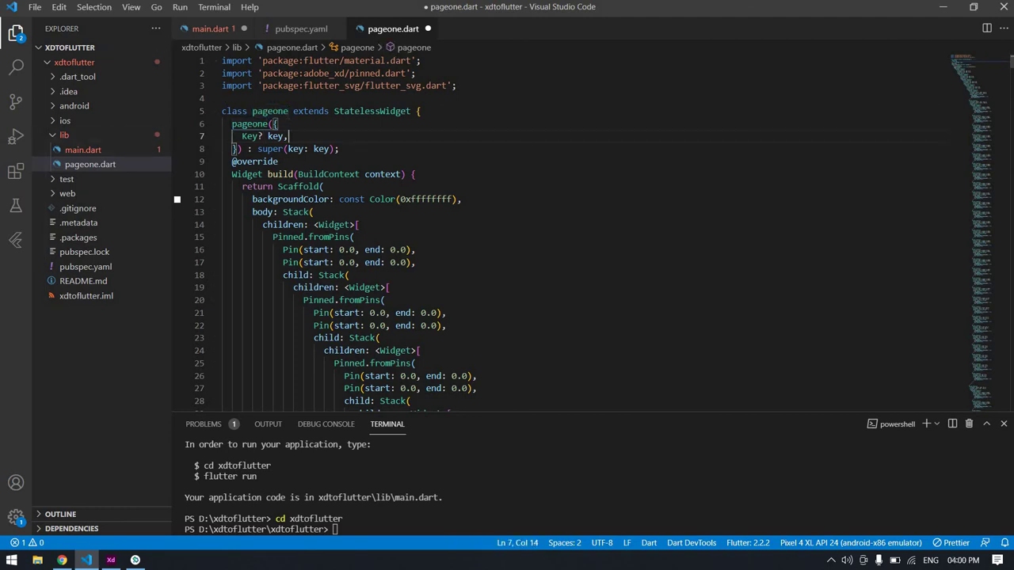
- In main.dart, replace MyHomePage with pageone and add the pageone.dart import via quick fix
click(83, 150)
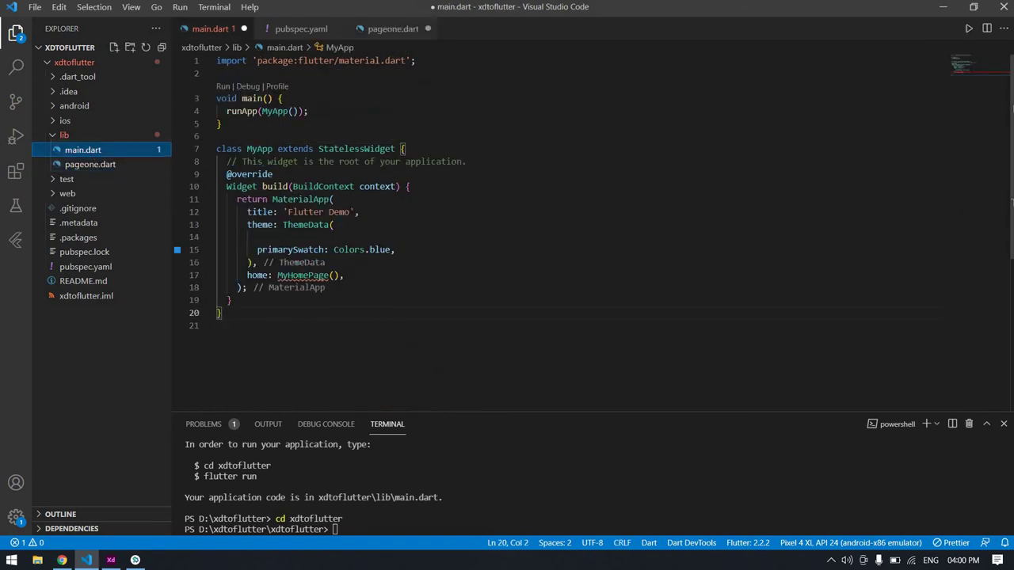
double_click(302, 275)
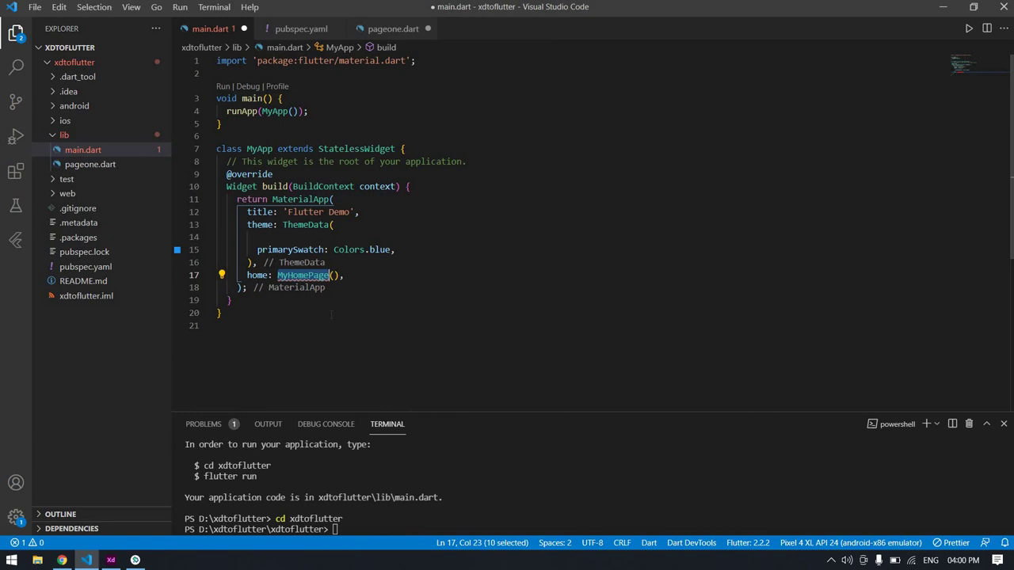
text(pageone)
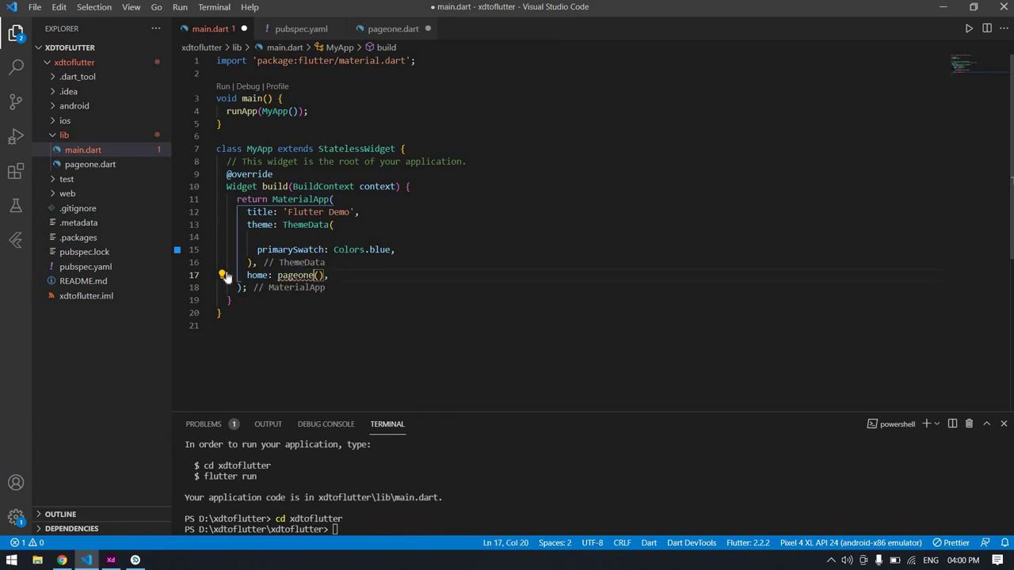
click(221, 274)
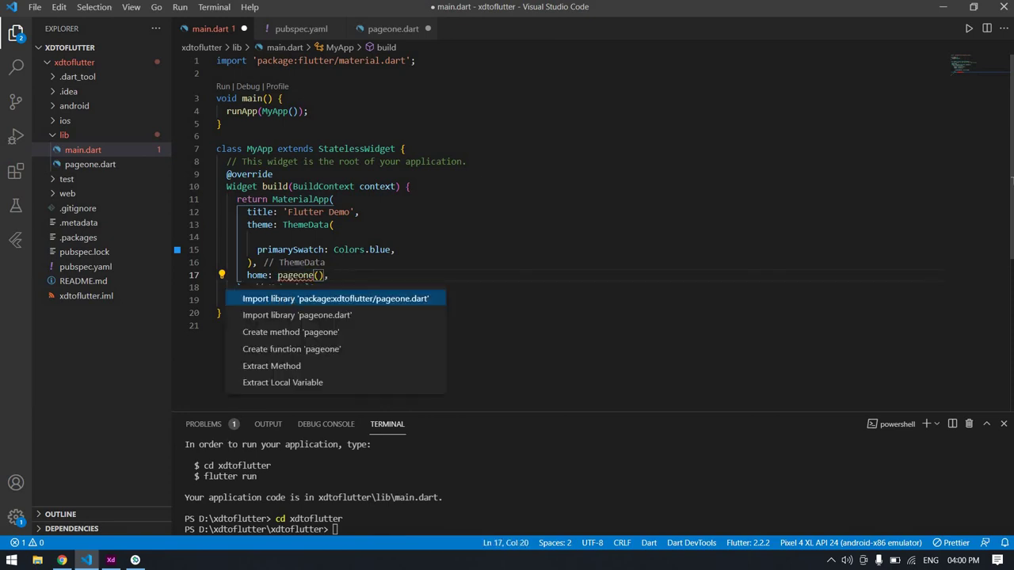
click(290, 299)
click(247, 249)
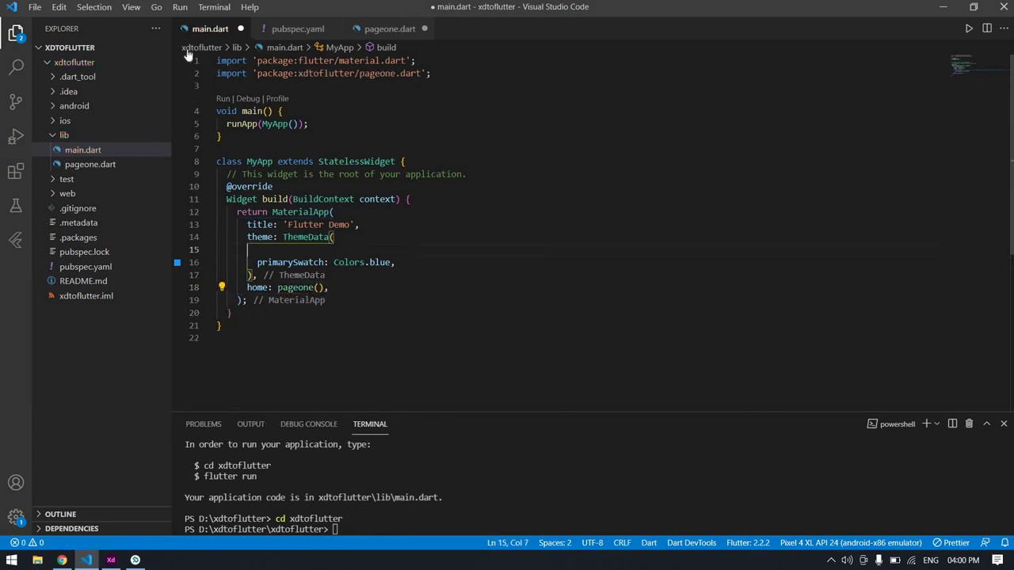
- Save main.dart, then save all open files
click(35, 7)
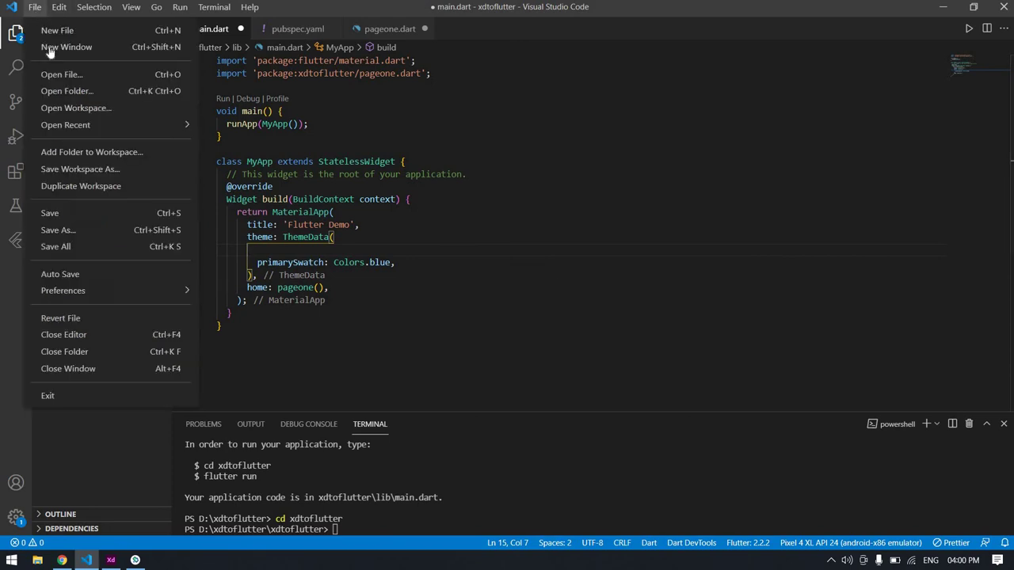
click(53, 214)
click(35, 7)
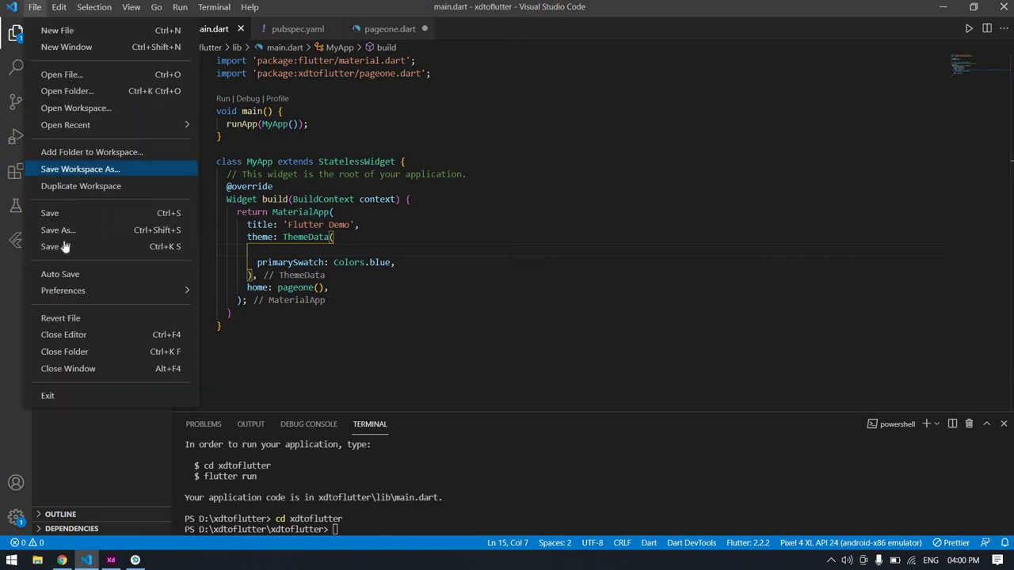
click(65, 246)
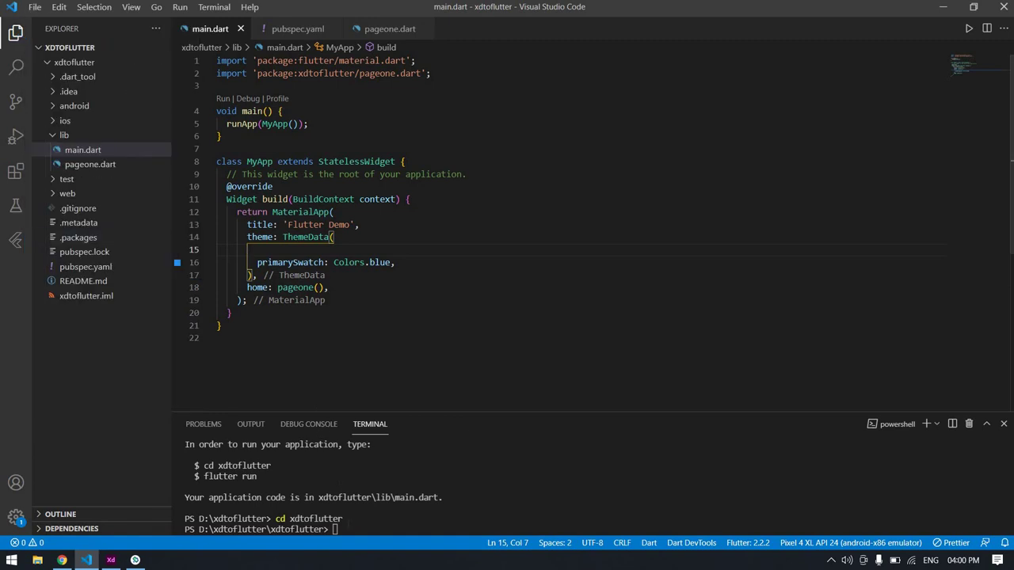
- Build and launch the app on the Android emulator with flutter run
text(flutt)
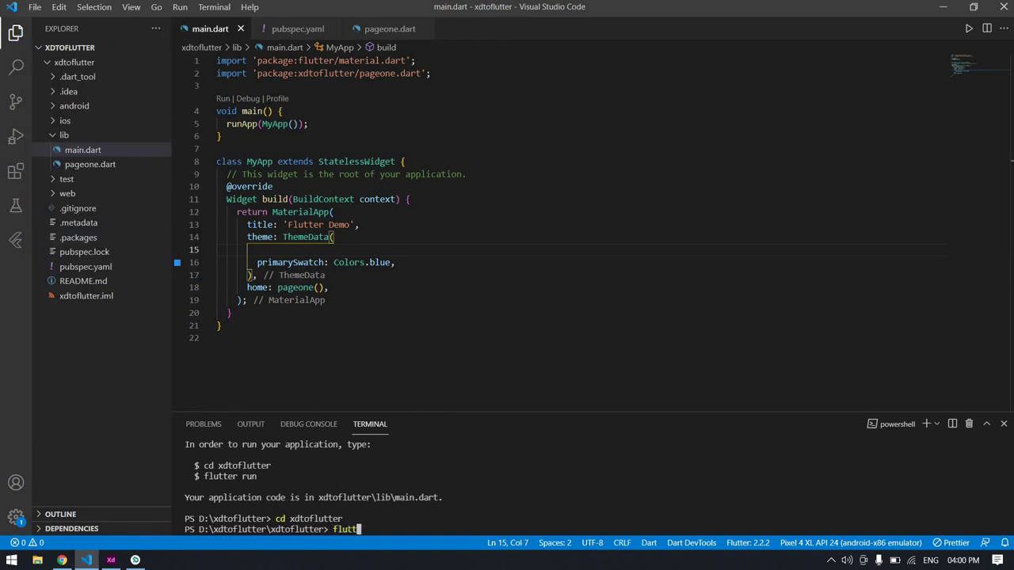
text(er run)
key(Return)
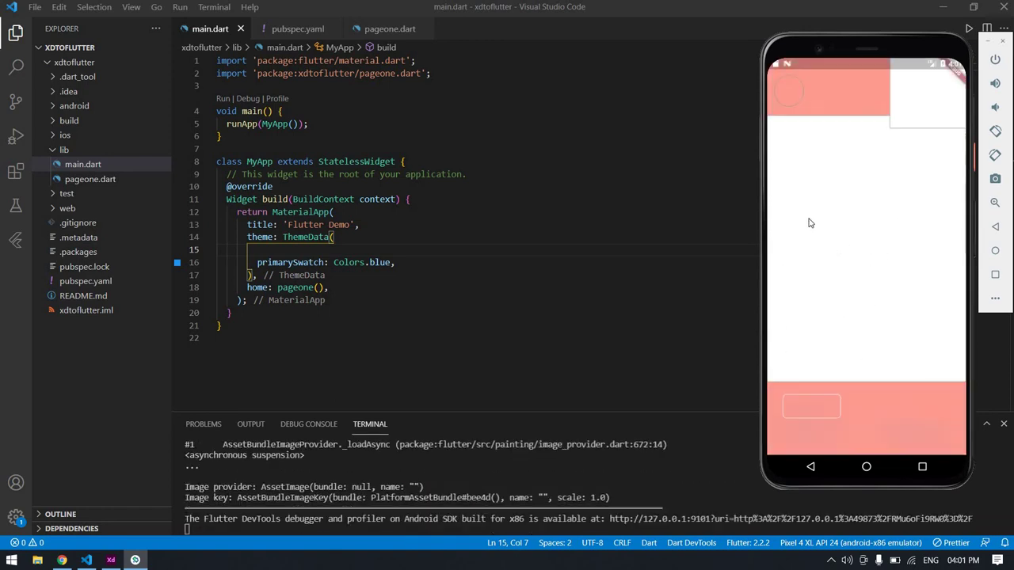
- Bring up the XD pageone artboard with the emulator app in front beside it
click(111, 560)
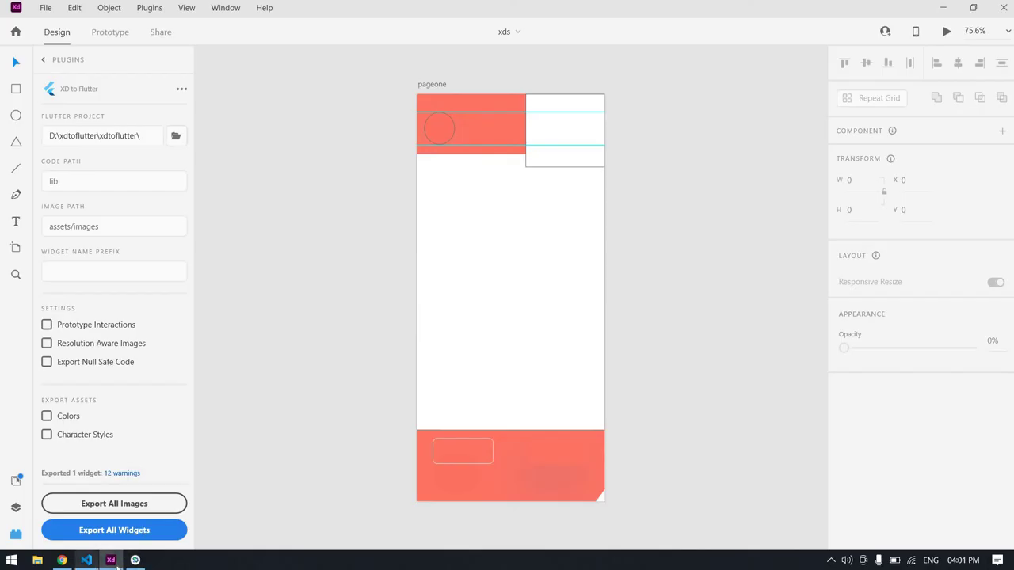
click(135, 560)
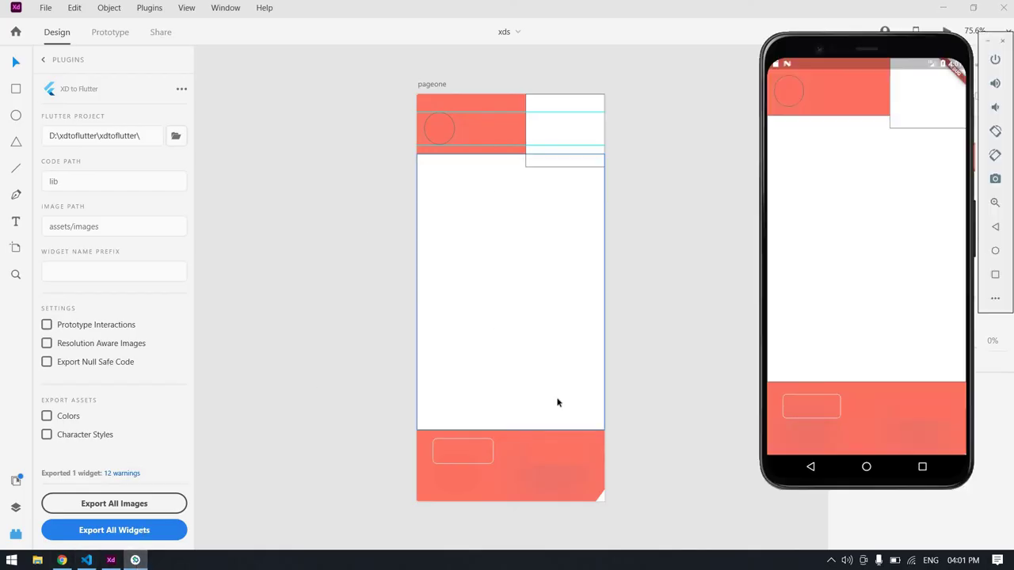